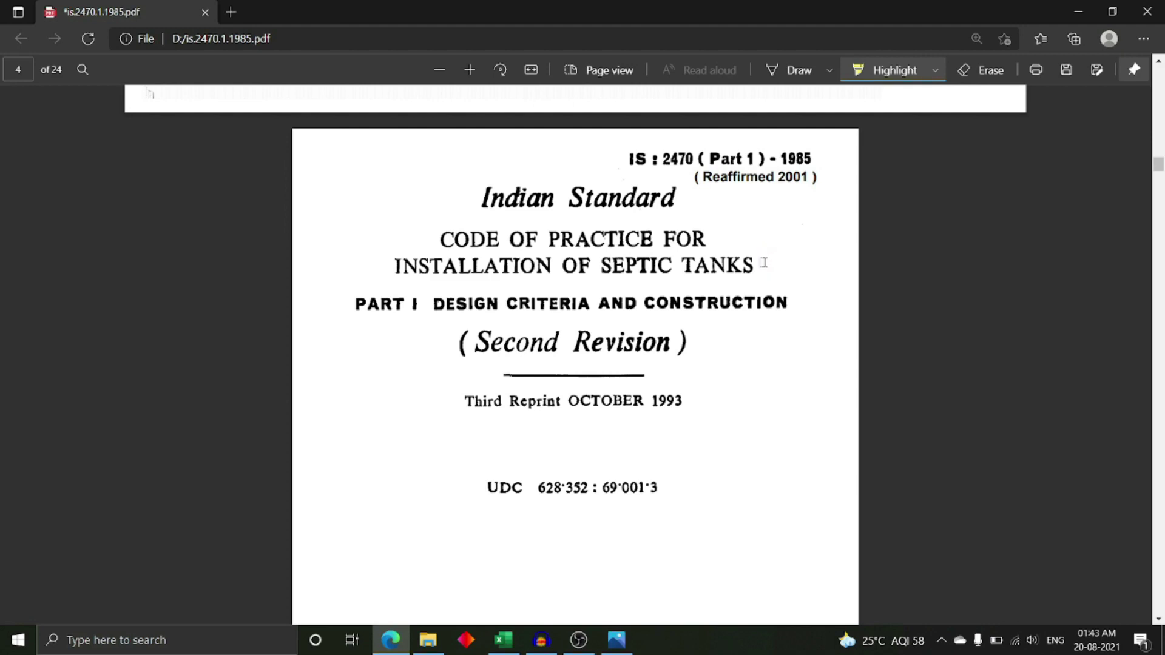
Scroll the code PDF from page 4 down to the highlighted clauses 3.3 and 3.4 on page 10.
scroll(765, 270, "down", 5)
scroll(765, 242, "down", 7)
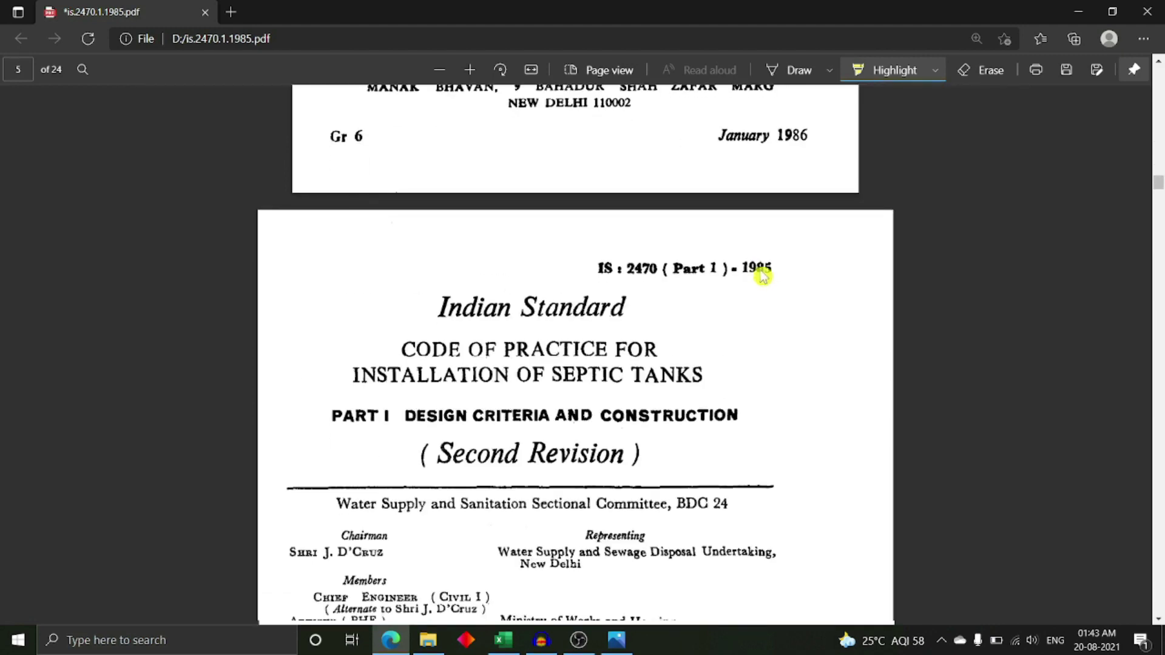
scroll(762, 243, "down", 10)
scroll(762, 278, "down", 10)
scroll(762, 278, "down", 20)
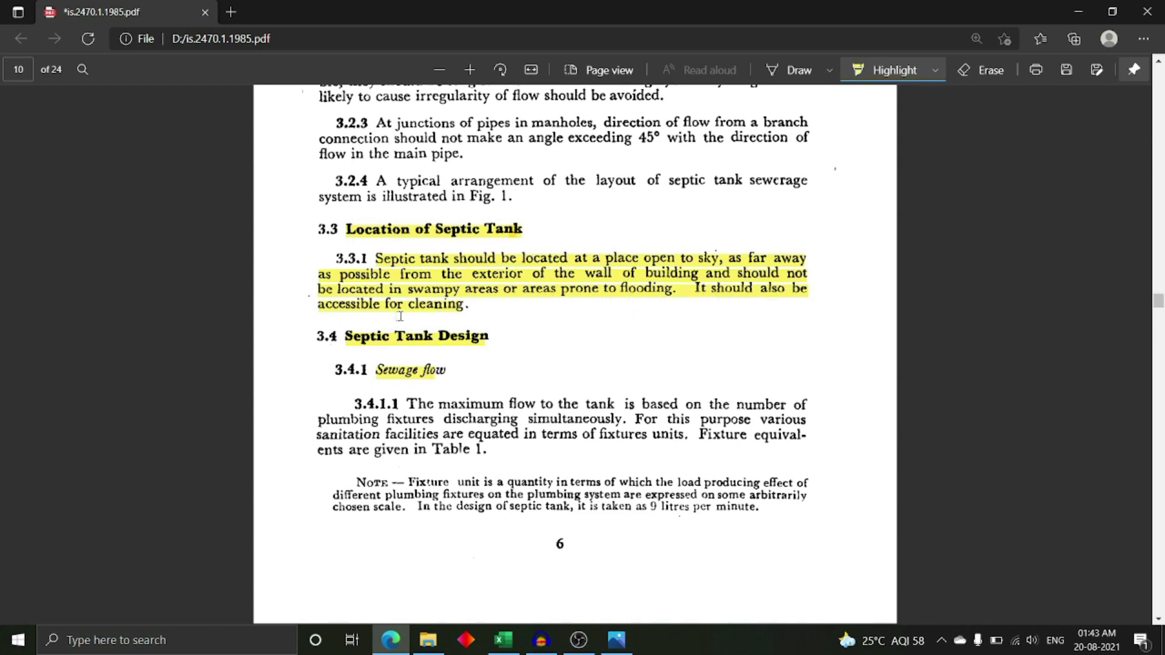
left_click(546, 333)
Scroll through Fig. 1, the typical septic tank sewerage layout on page 11, past its caption.
left_click(465, 374)
scroll(464, 370, "down", 2)
scroll(476, 376, "down", 4)
scroll(534, 364, "down", 2)
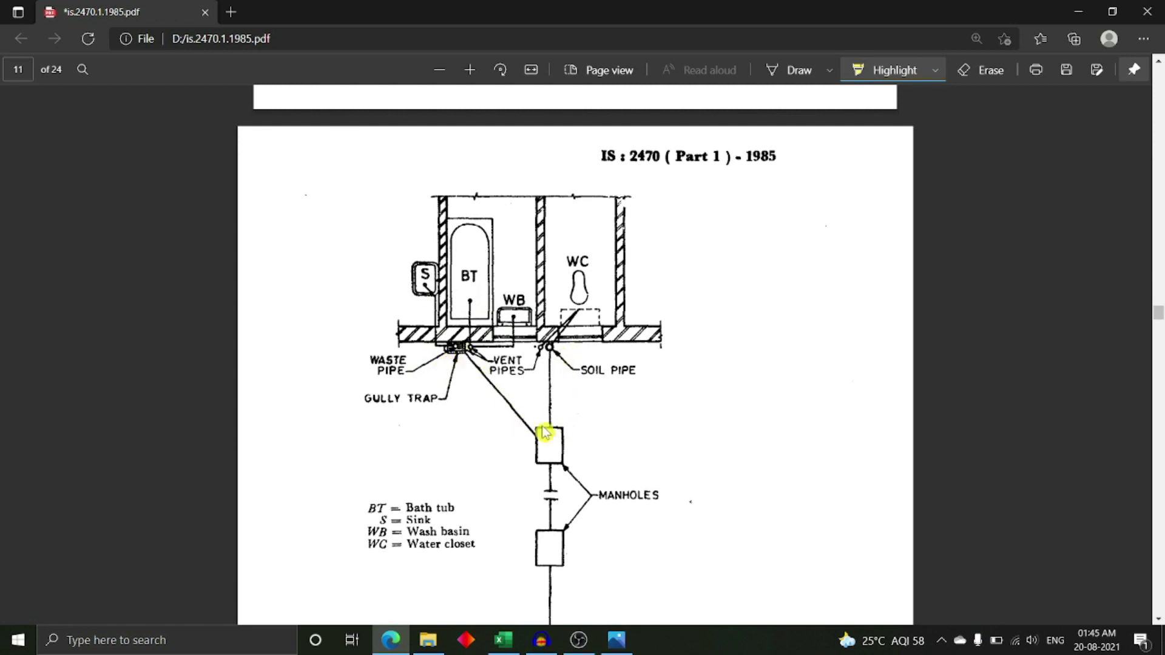
scroll(574, 454, "down", 1)
scroll(571, 455, "down", 2)
scroll(570, 455, "down", 2)
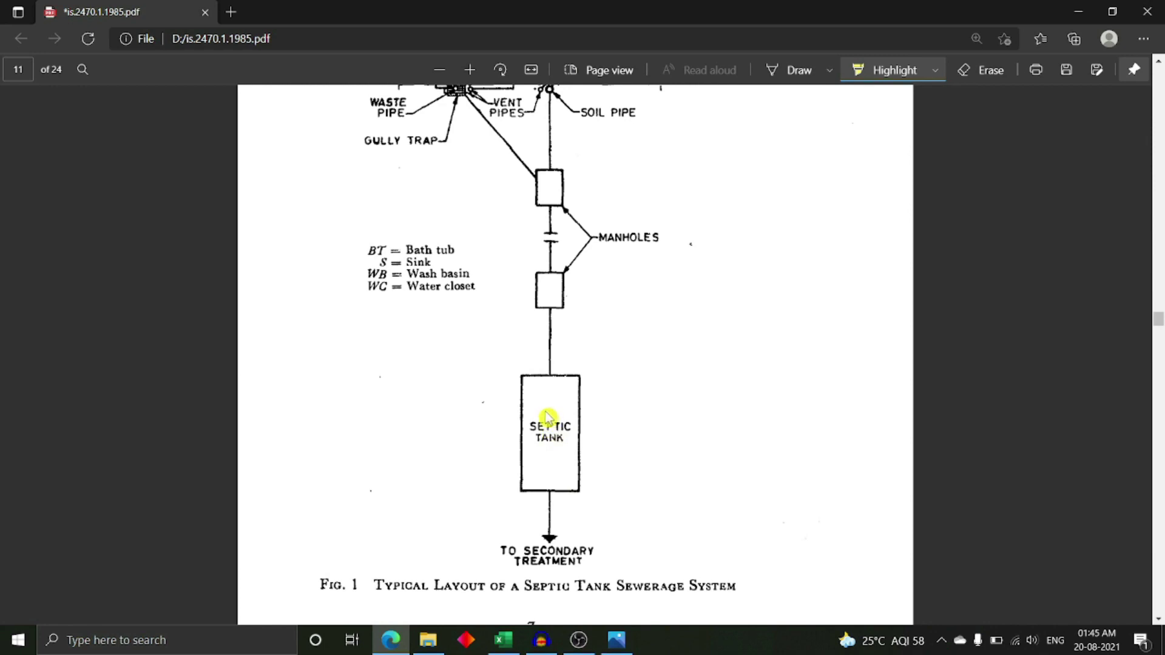
scroll(548, 418, "down", 5)
scroll(548, 418, "down", 5)
scroll(534, 401, "down", 1)
Scroll back up to page 14's highlighted clauses 3.4.4 Detention Time and 3.4.5 Dimensions.
scroll(516, 382, "up", 2)
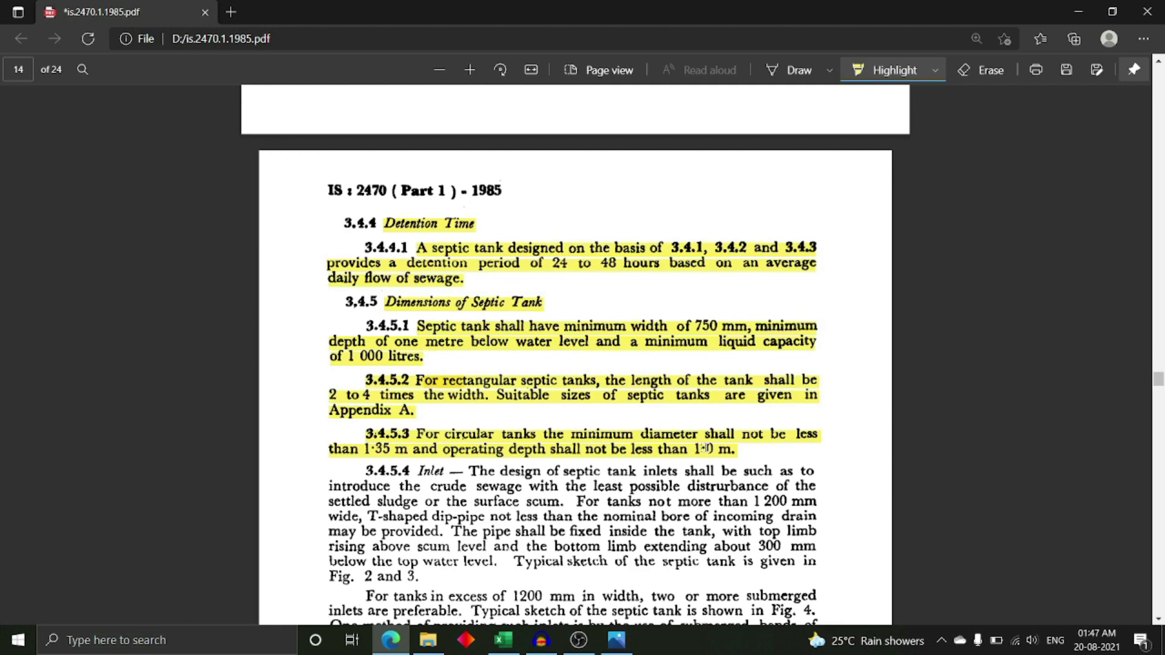
Scroll down to page 15's Fig. 2, the single-compartment septic tank sketch for up to 20 users.
scroll(467, 291, "down", 15)
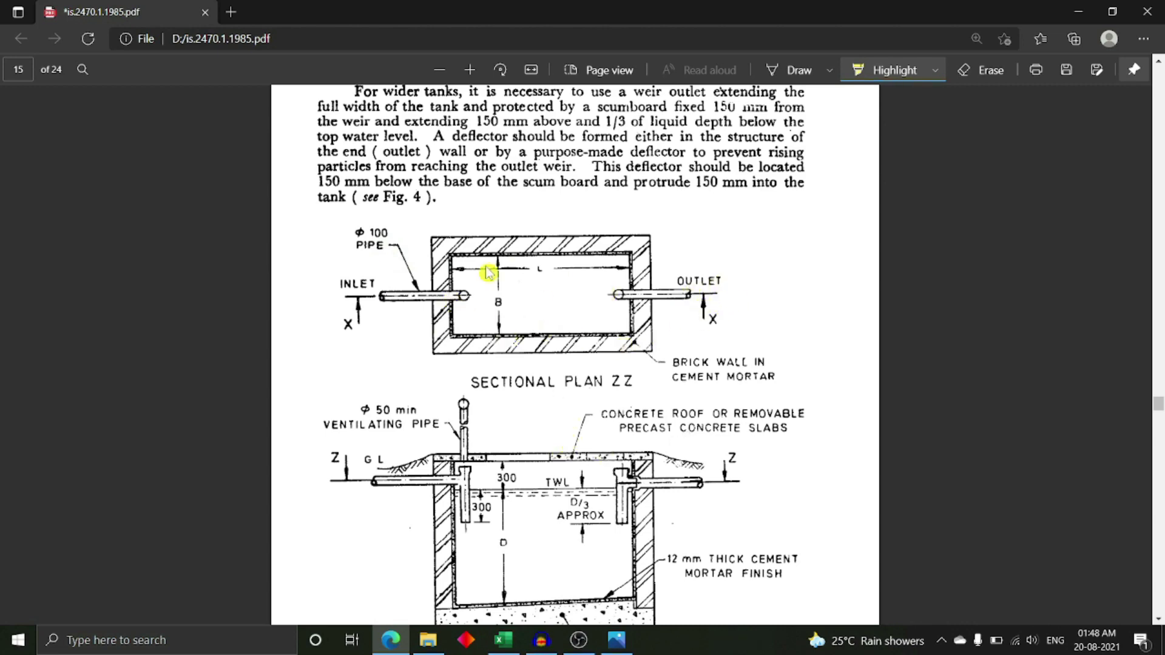
scroll(546, 358, "down", 3)
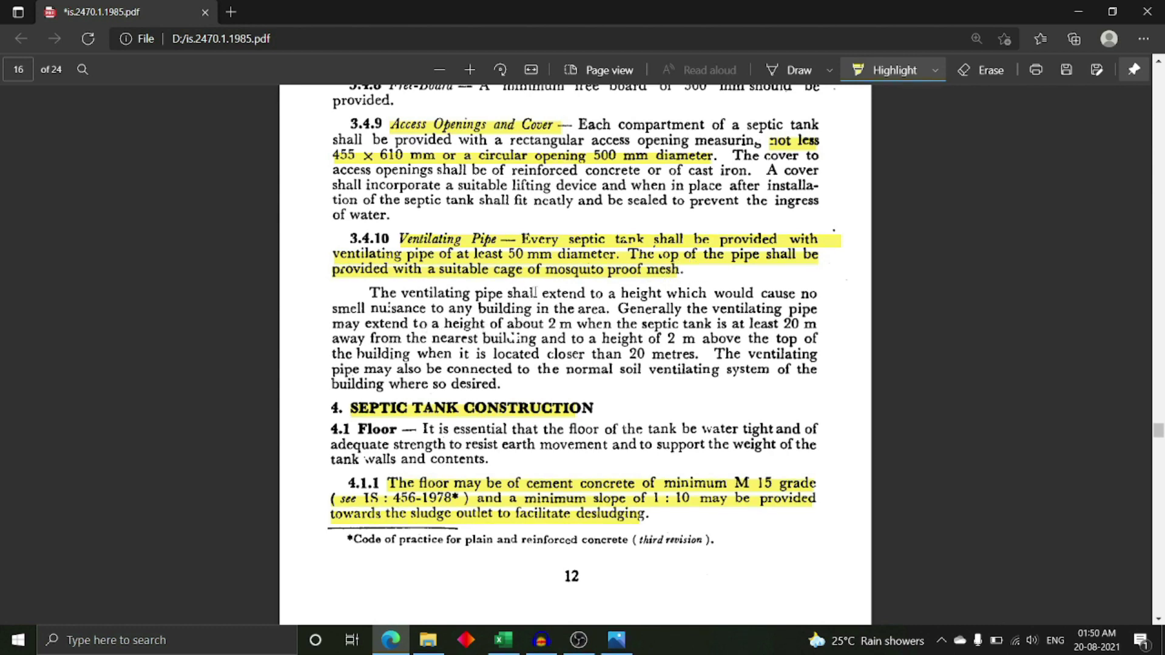
Switch to the Photos app showing images.jpeg-7.jpg, the labelled Typical Septic Tank diagram.
left_click(616, 639)
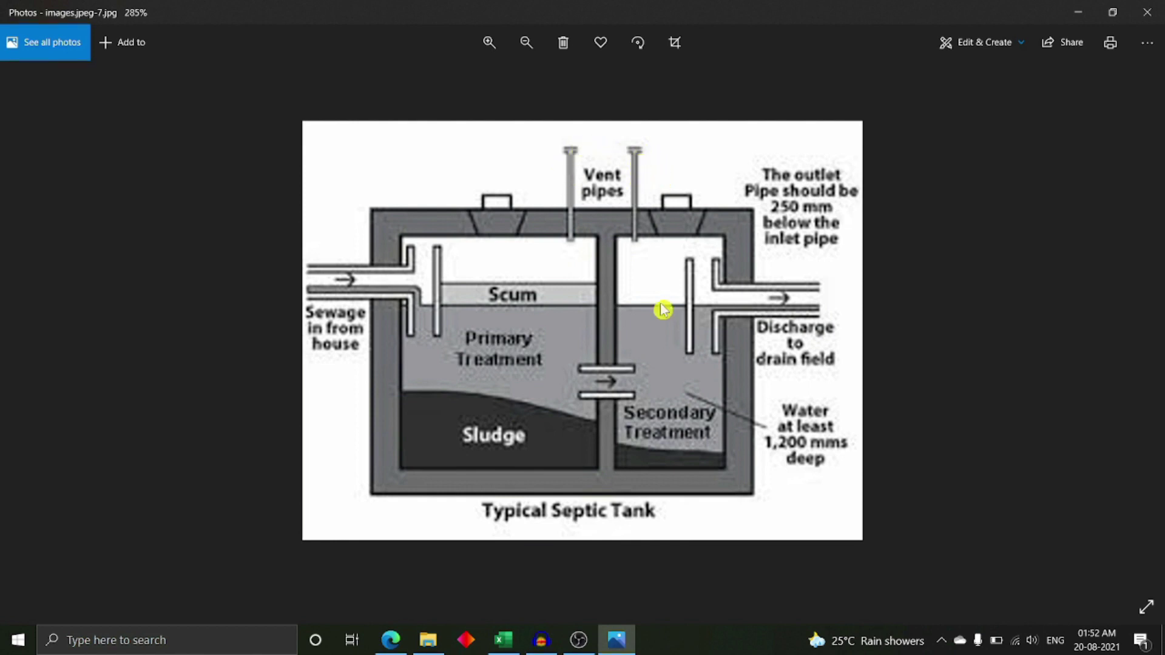
Return from Photos to the IS 2470 standard in Edge with Alt+Tab.
key("alt+Tab")
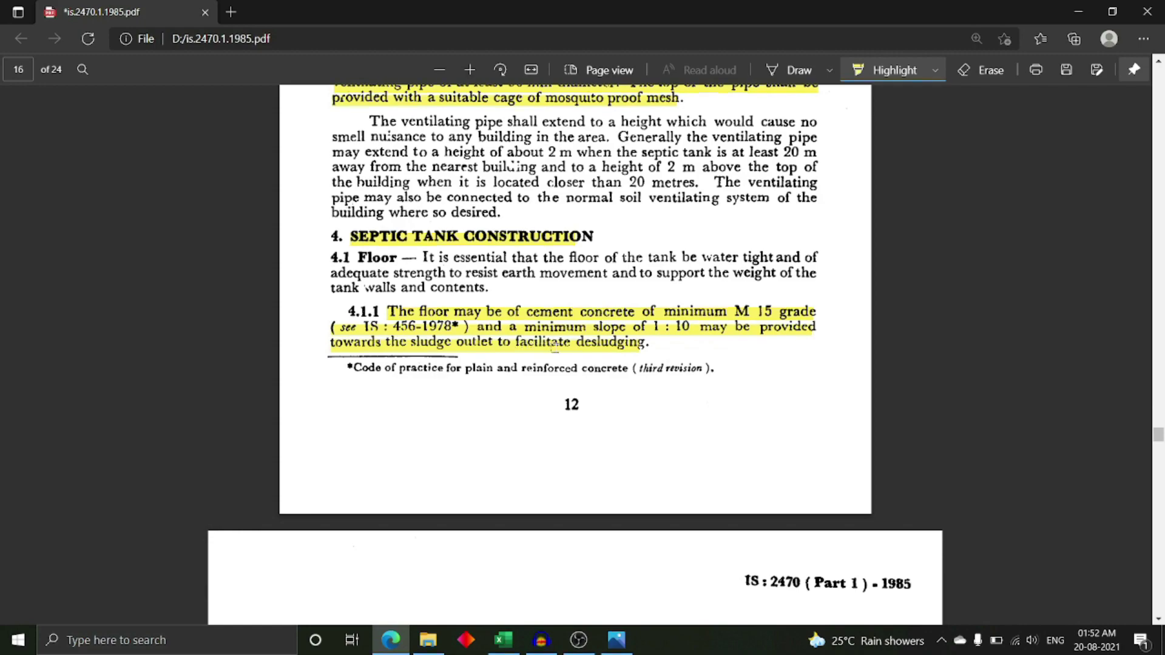
Scroll back to Fig. 4 on page 15, then down to page 20's wall thickness and sludge withdrawal clauses.
scroll(581, 355, "up", 4)
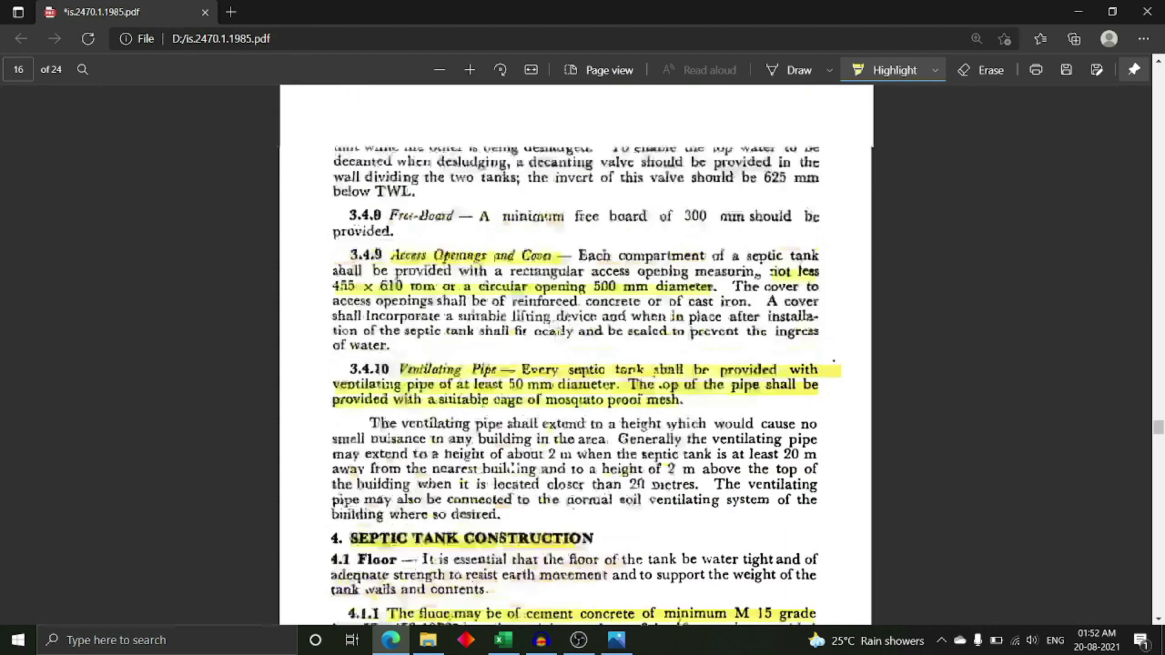
scroll(573, 343, "up", 5)
scroll(565, 330, "up", 5)
scroll(565, 329, "down", 5)
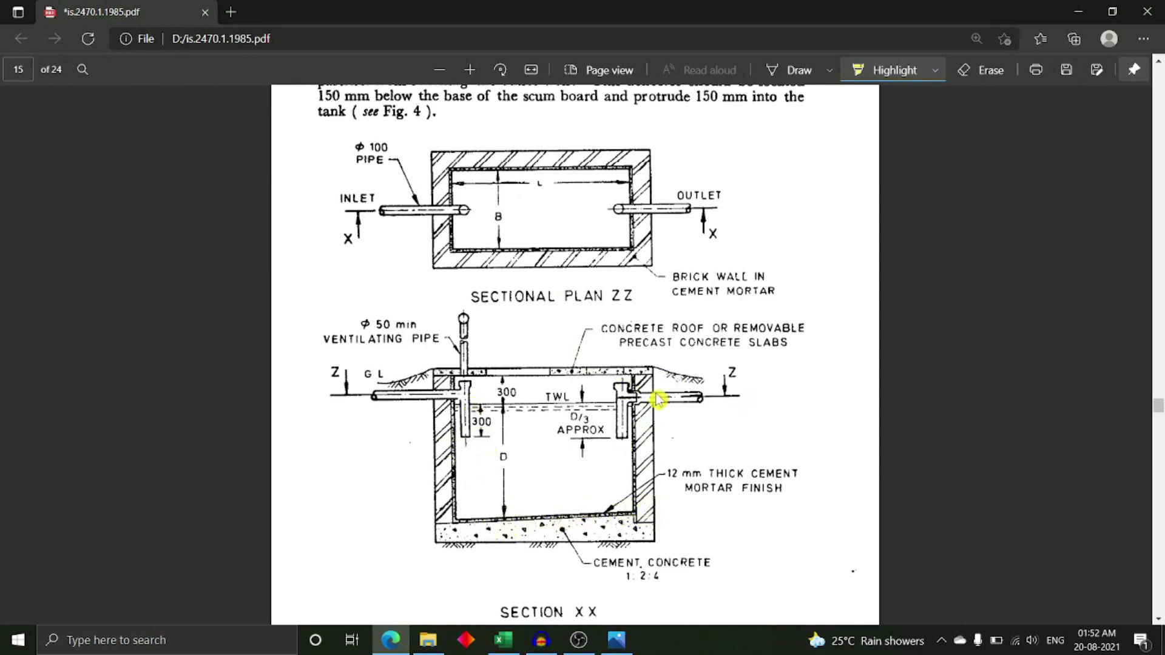
scroll(507, 439, "down", 3)
scroll(516, 449, "down", 10)
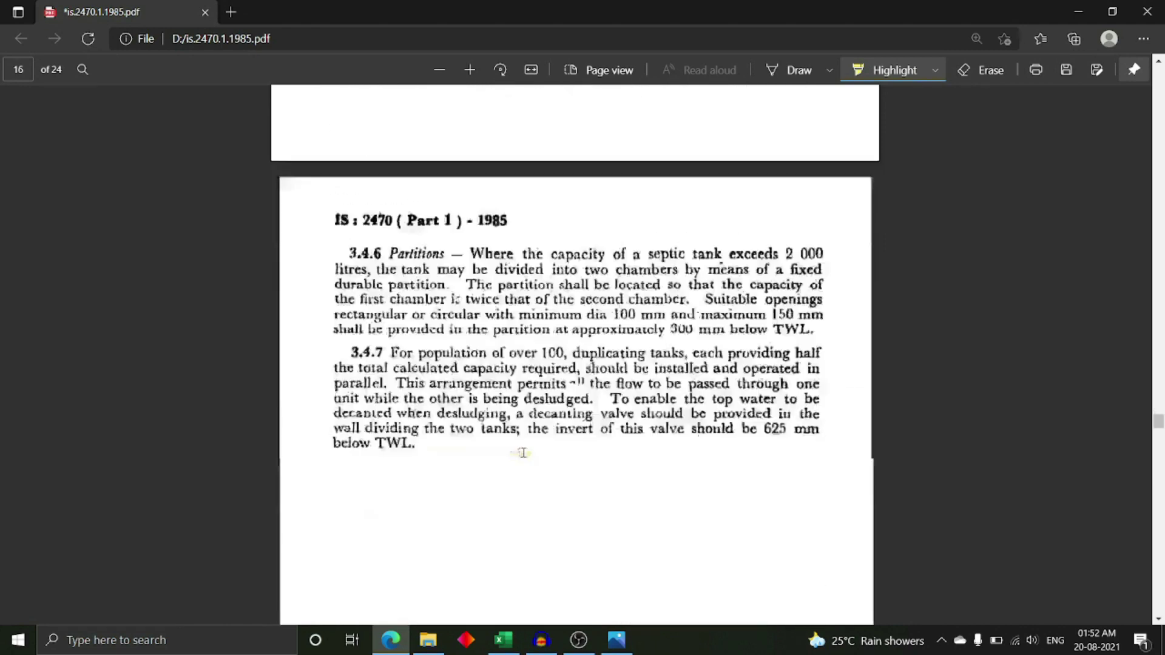
scroll(520, 449, "down", 15)
scroll(520, 448, "down", 2)
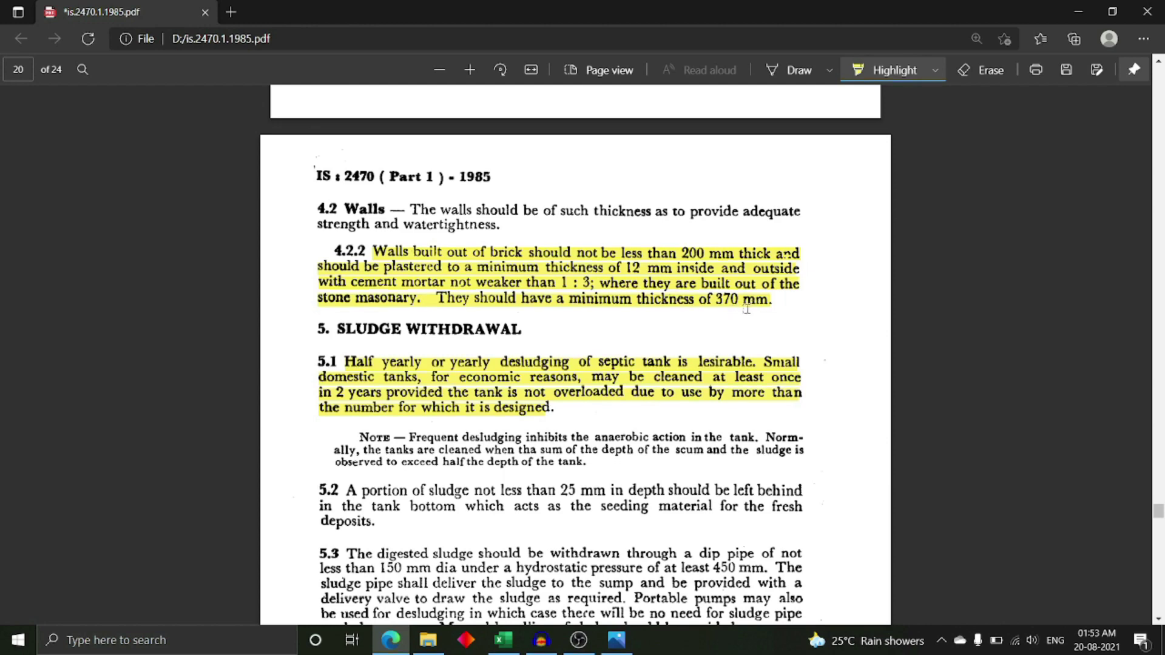
Scroll down to page 21, Appendix A's Table 5 of septic tank sizes for up to 20 users.
scroll(517, 320, "down", 1)
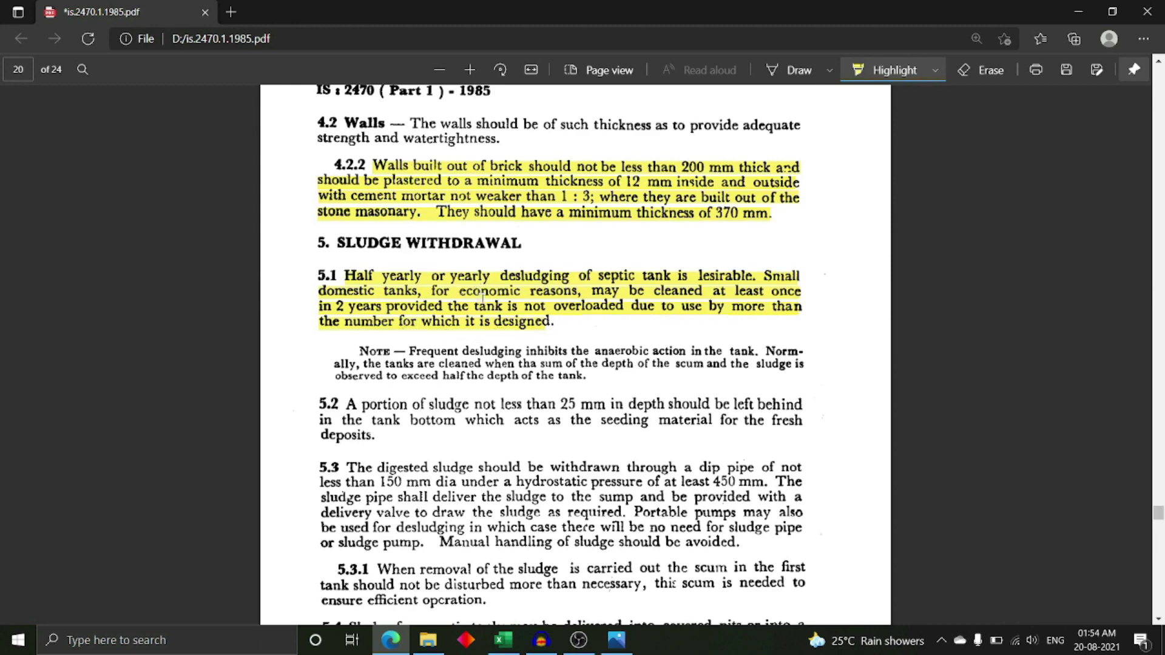
scroll(483, 298, "down", 5)
scroll(486, 310, "down", 5)
scroll(492, 328, "down", 5)
scroll(496, 349, "down", 1)
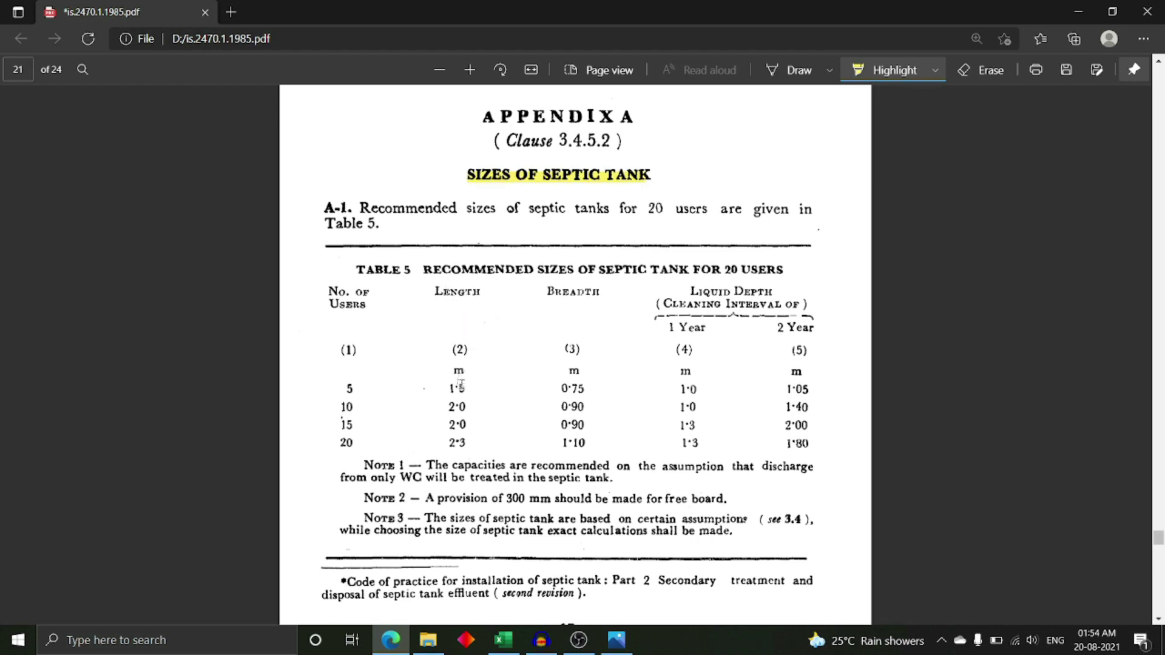
Highlight Table 5's Note 2 about the 300 mm free board.
left_click(375, 388)
left_click(607, 395)
scroll(364, 476, "down", 5)
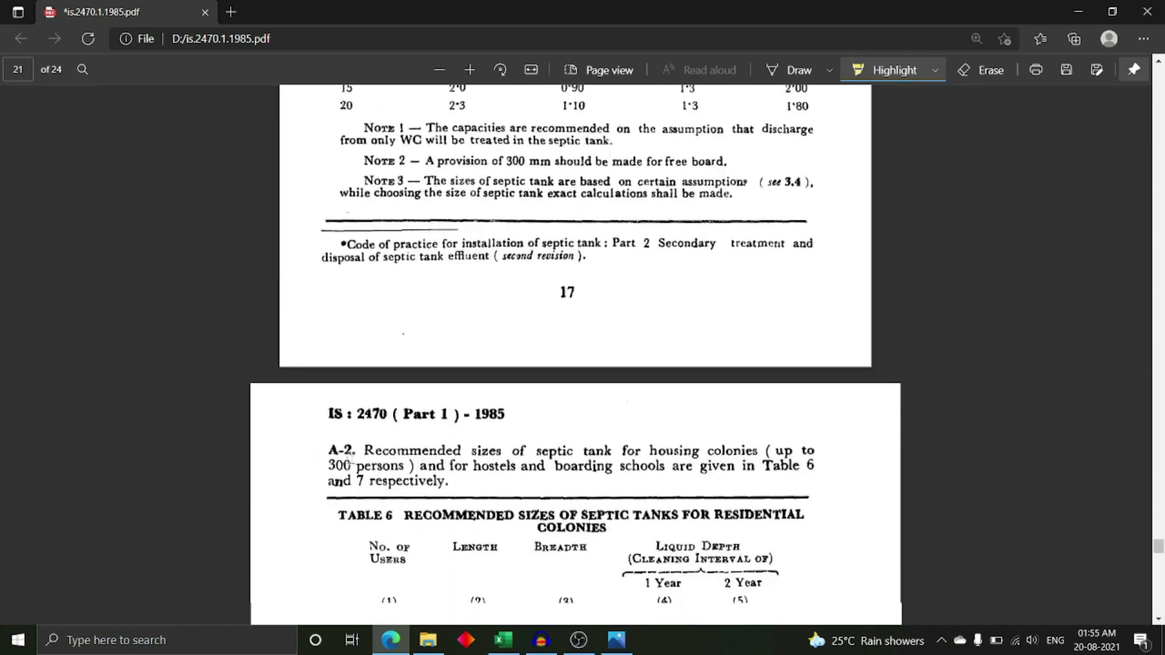
scroll(364, 475, "down", 3)
scroll(405, 443, "down", 2)
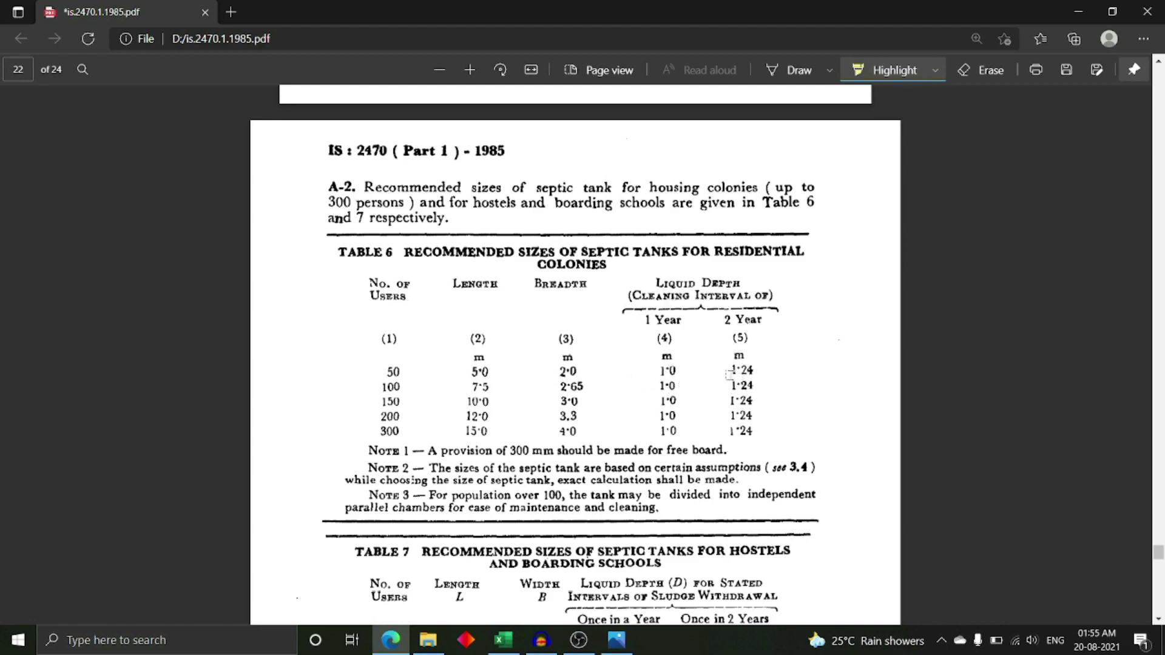
scroll(665, 366, "up", 5)
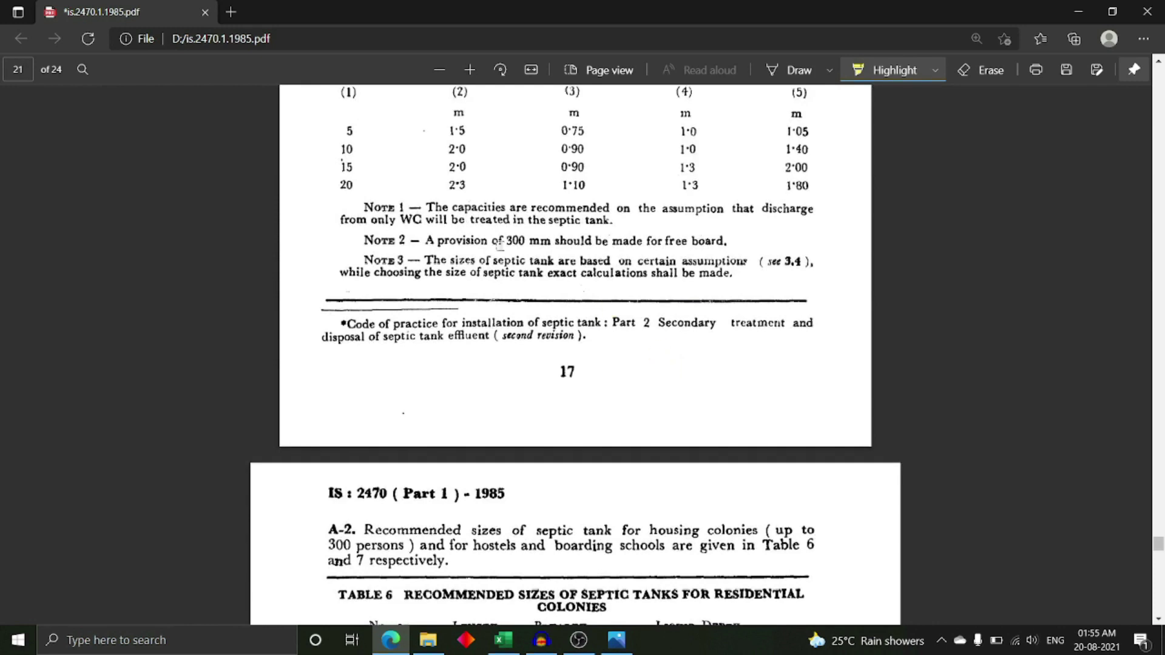
scroll(475, 236, "up", 1)
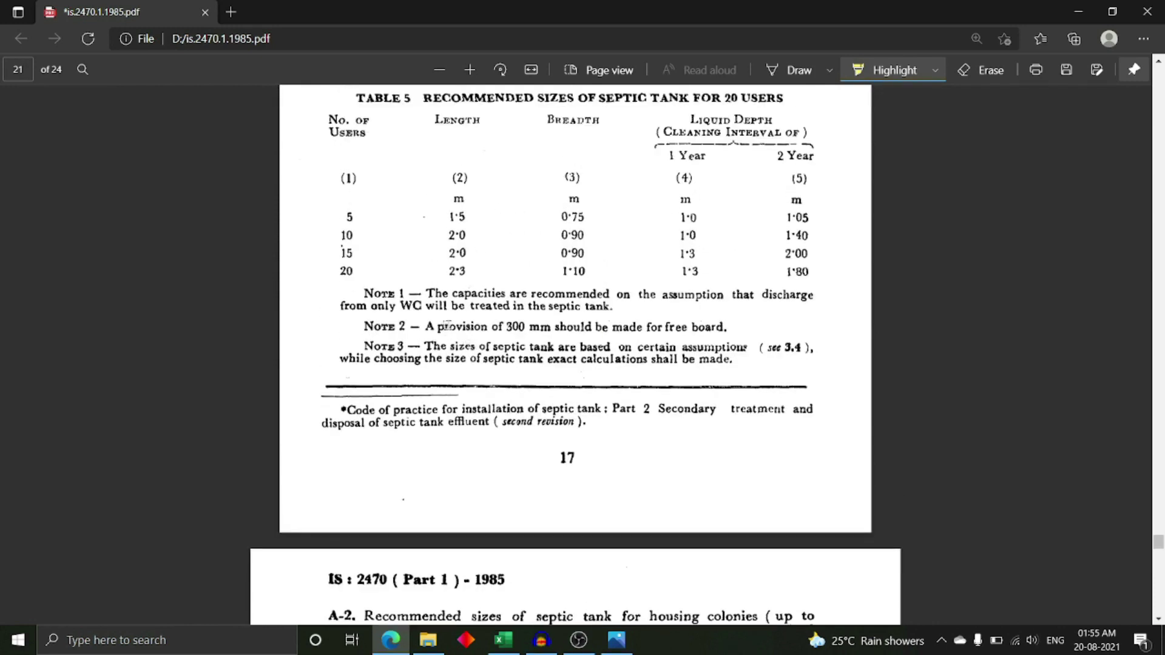
left_click_drag(427, 328, 727, 327)
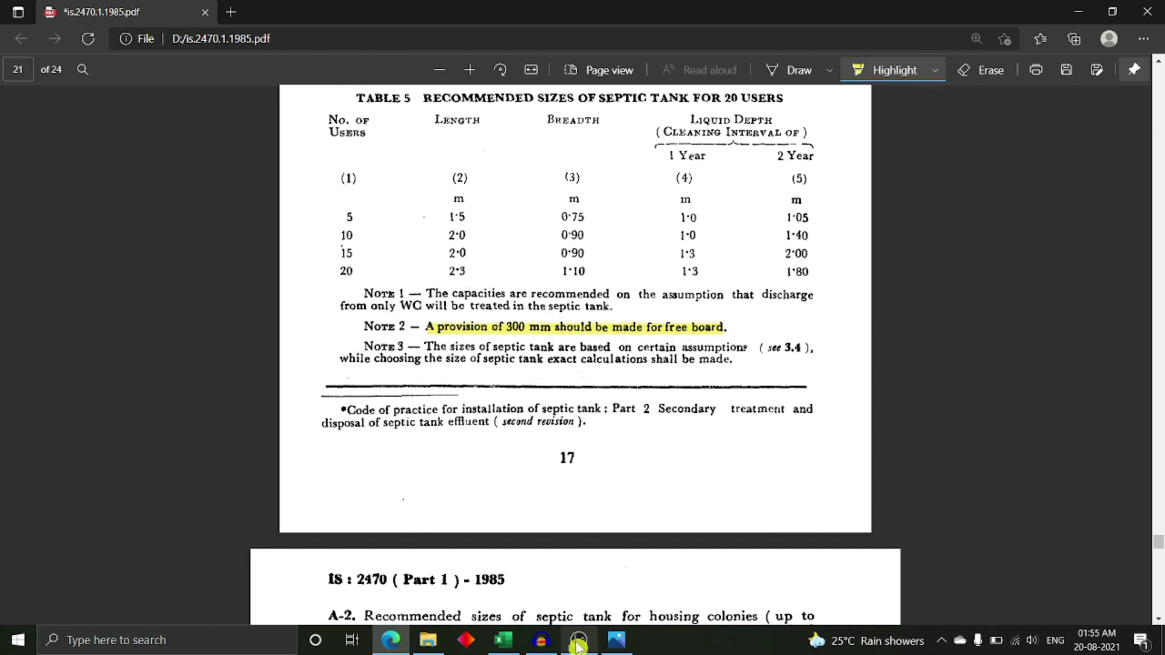
Glance at the septic tank diagram in Photos, then return and scroll down to Table 6.
left_click(616, 640)
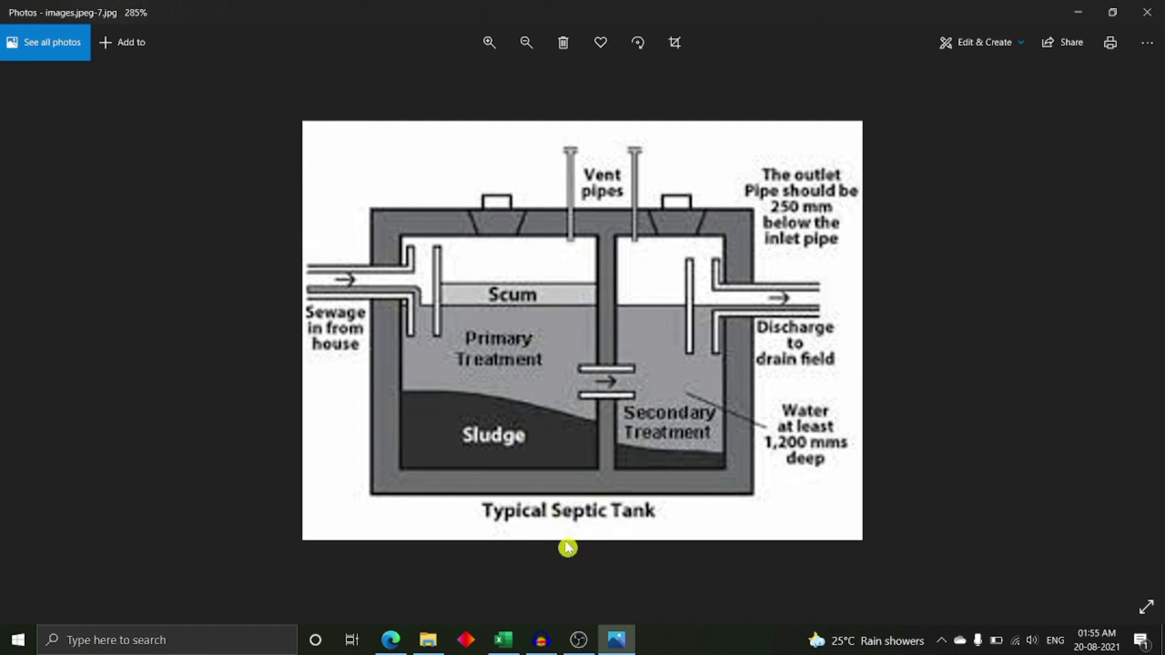
key("alt+Tab")
scroll(507, 428, "down", 2)
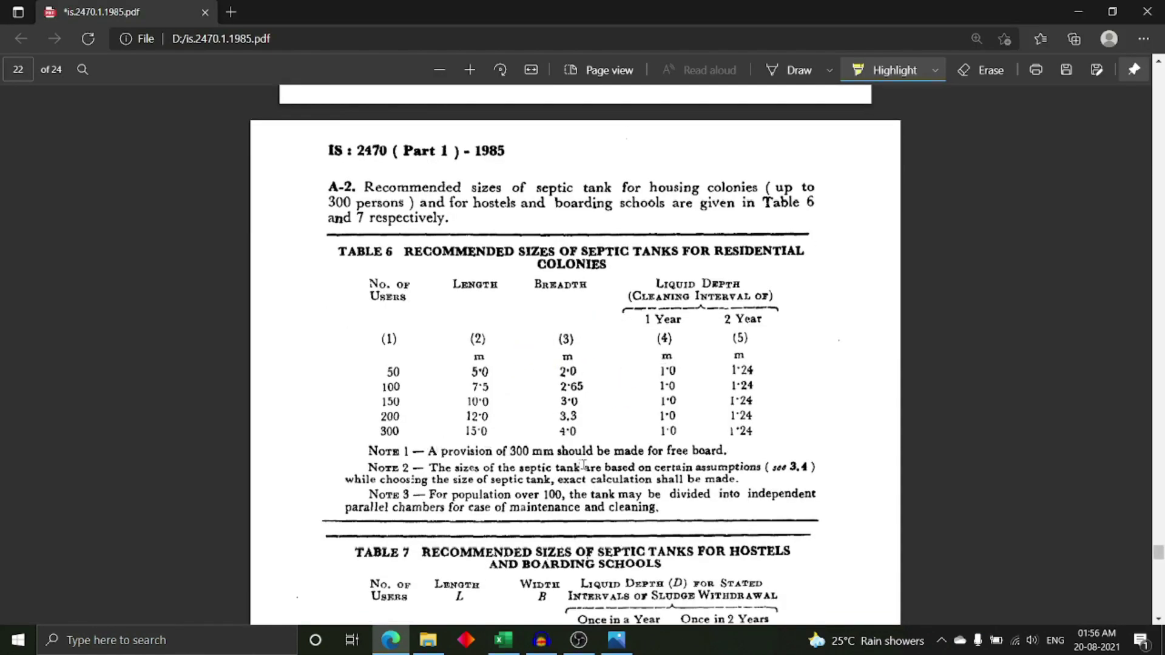
Highlight Note 1 on septic tank capacities below Table 5, then scroll up to the Appendix A heading.
scroll(565, 449, "up", 5)
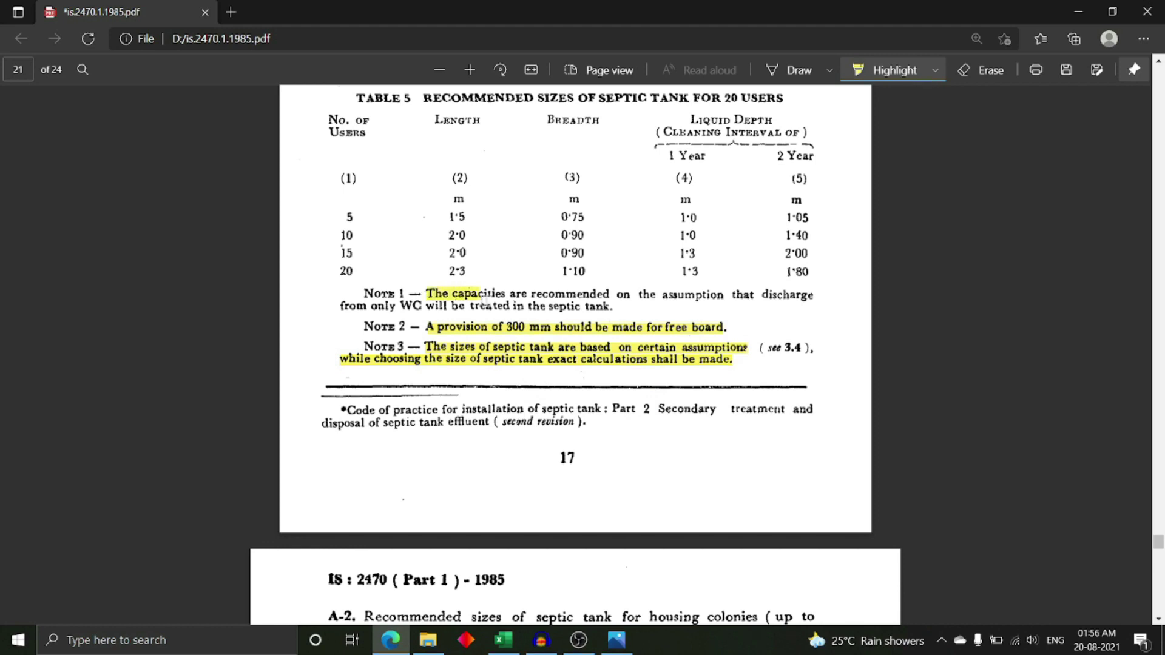
left_click_drag(426, 294, 613, 309)
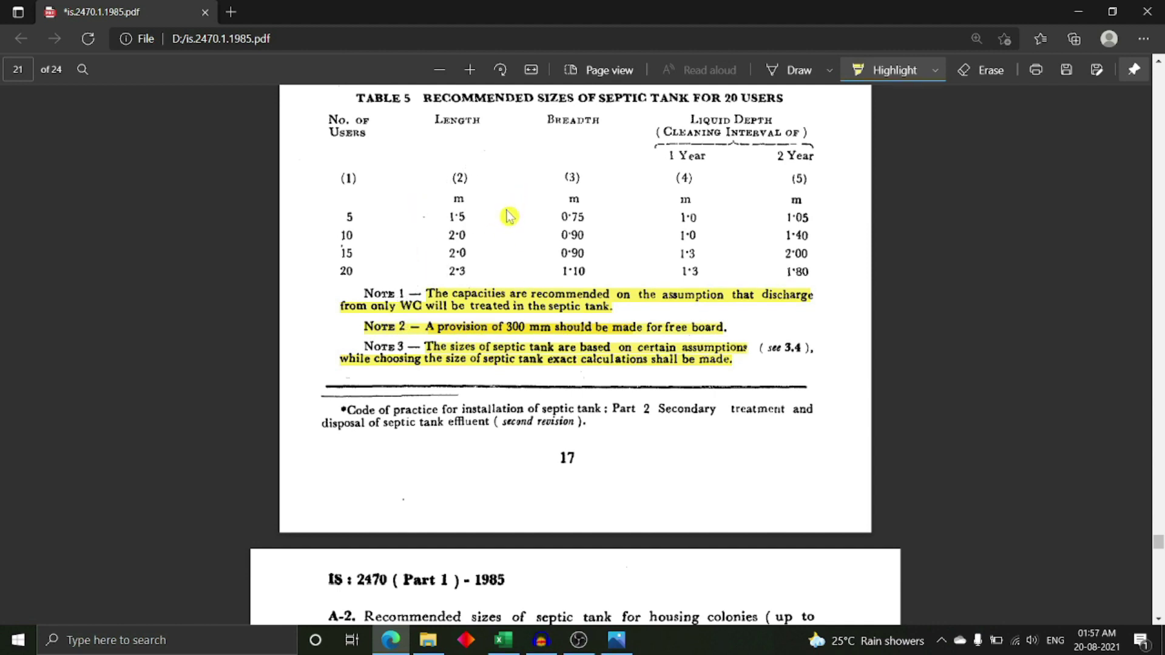
scroll(508, 217, "up", 2)
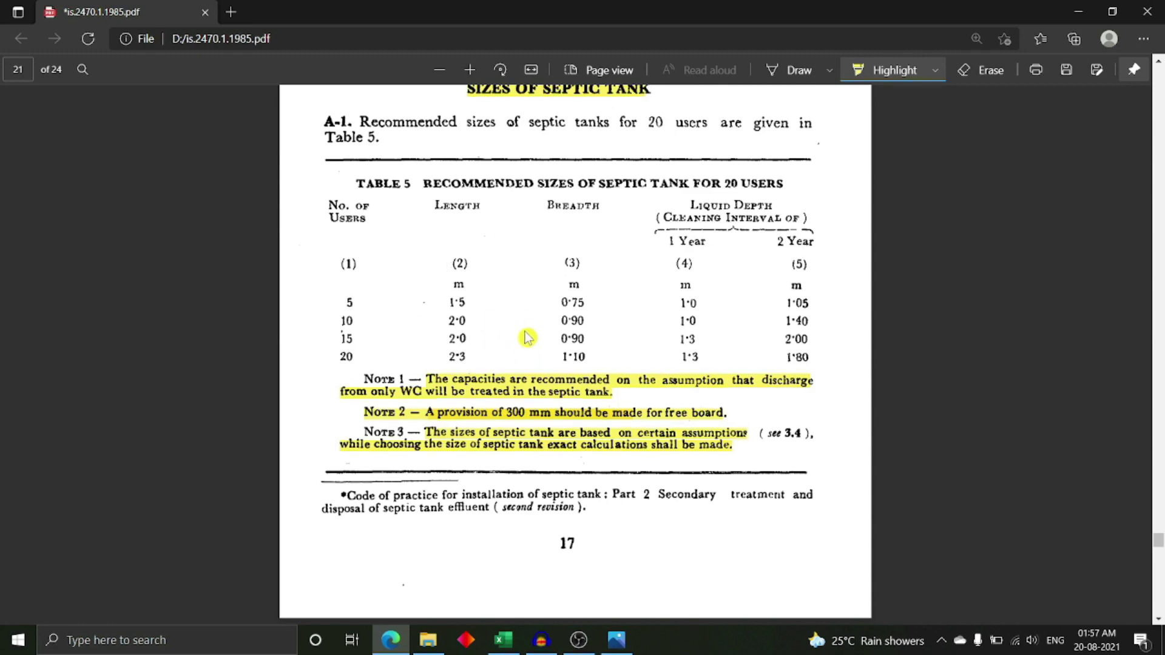
scroll(528, 339, "down", 3)
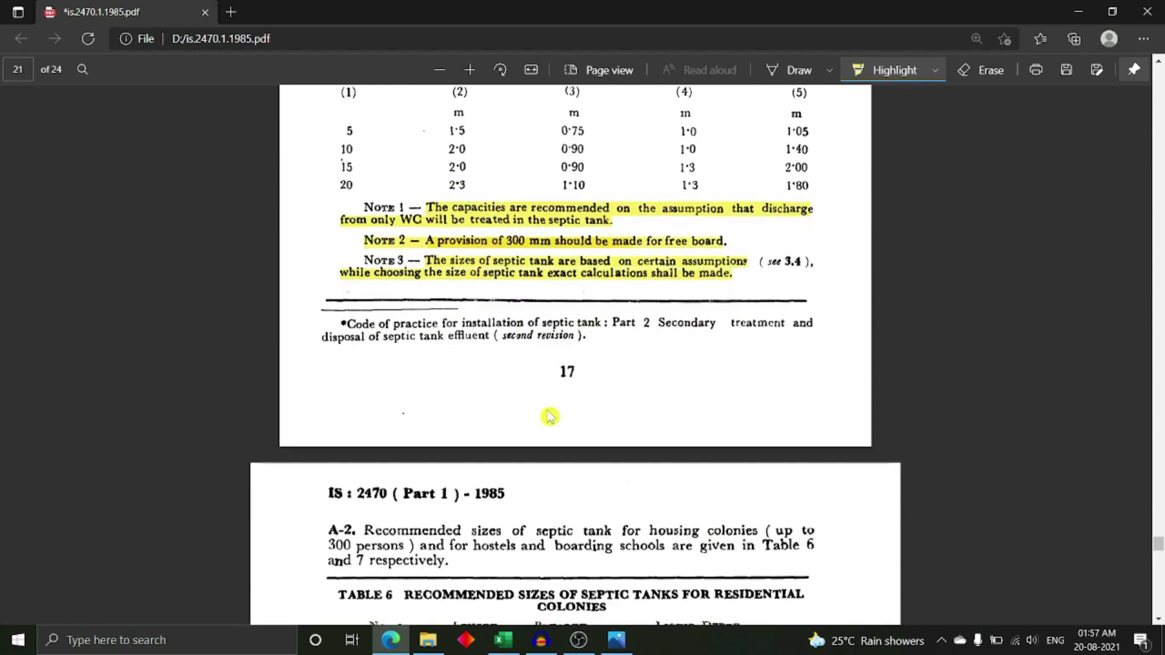
scroll(546, 419, "up", 4)
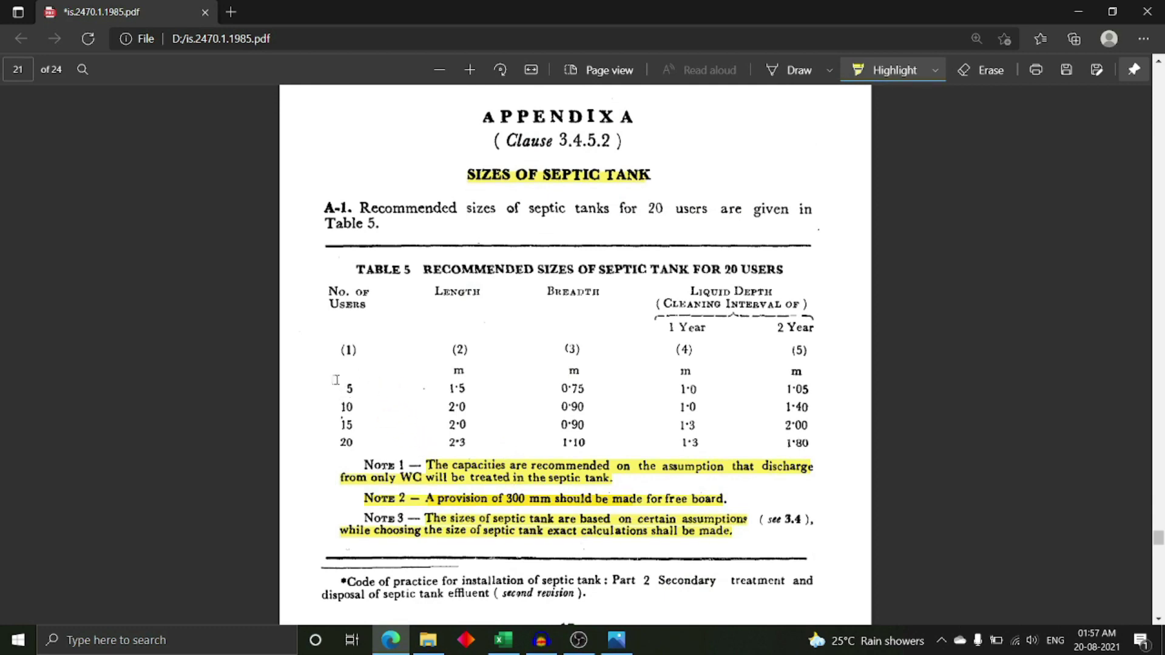
Type 'no of users' in G5 and the value 5 in H5 of the blank workbook.
left_click(503, 640)
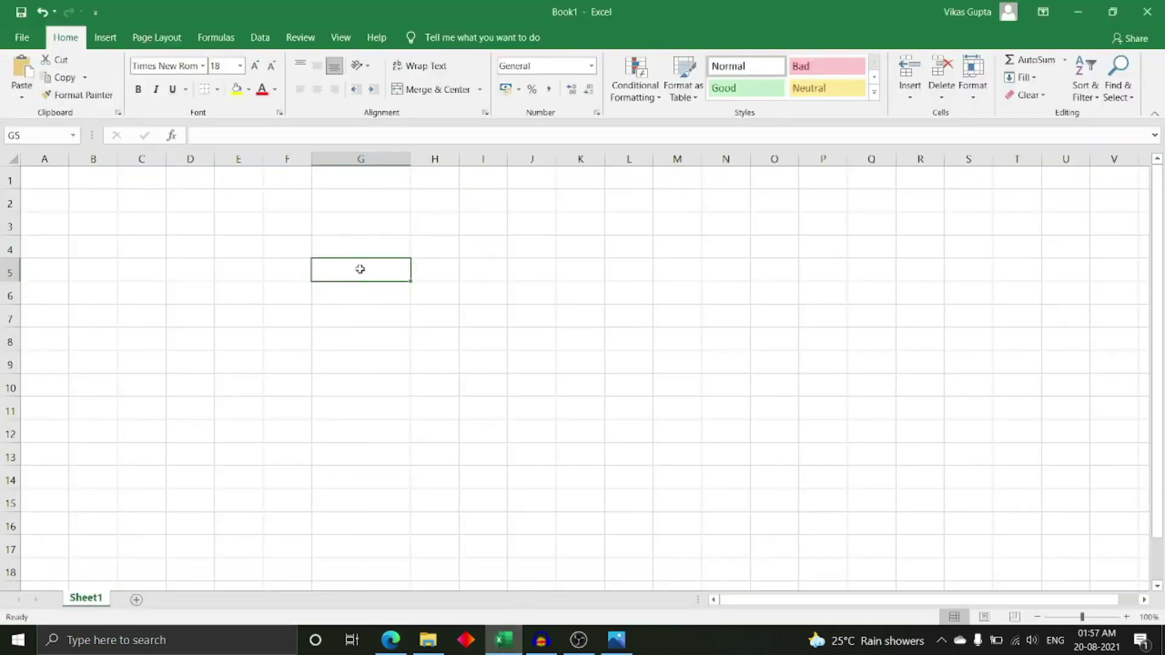
type("no of users")
left_click(443, 274)
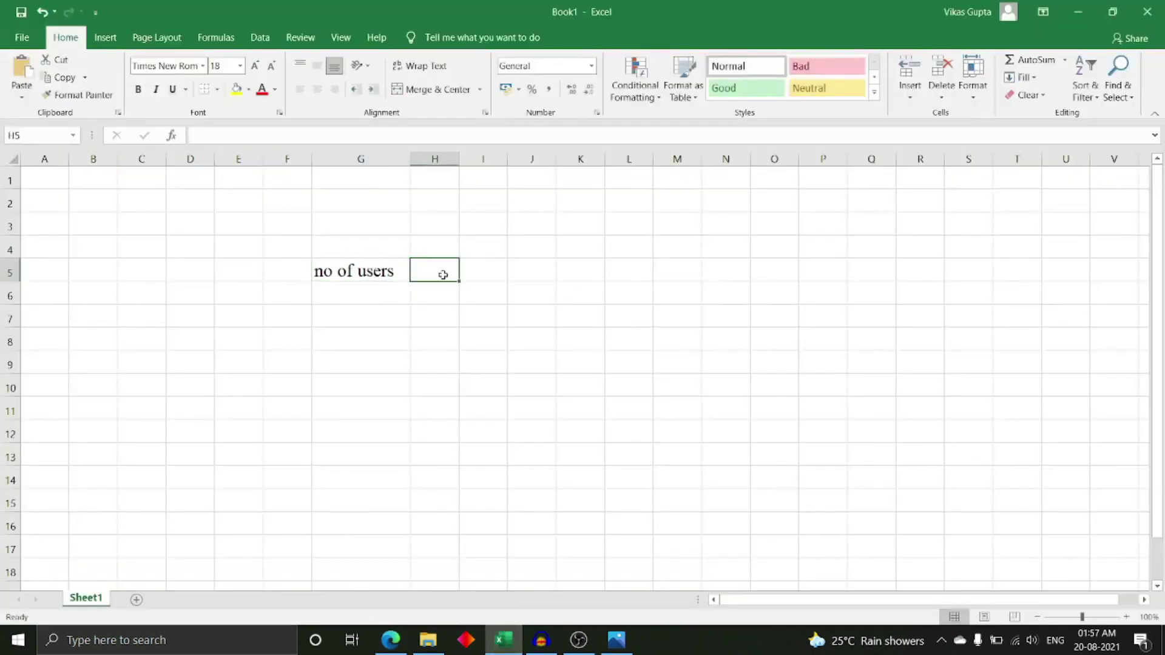
type("5")
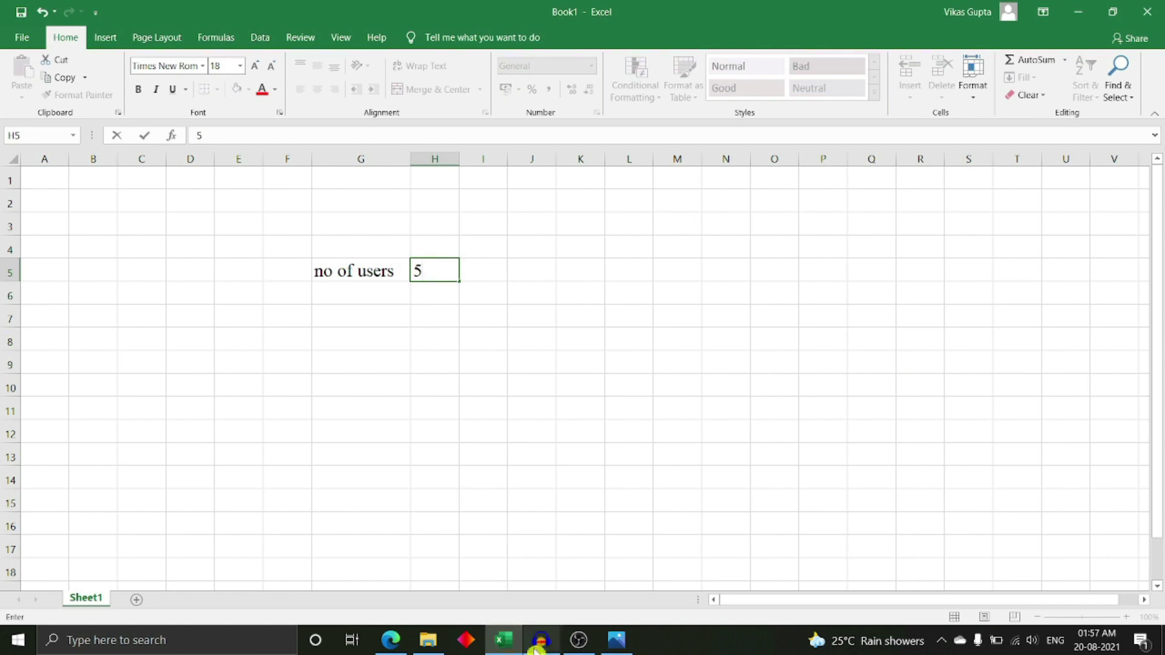
left_click(391, 640)
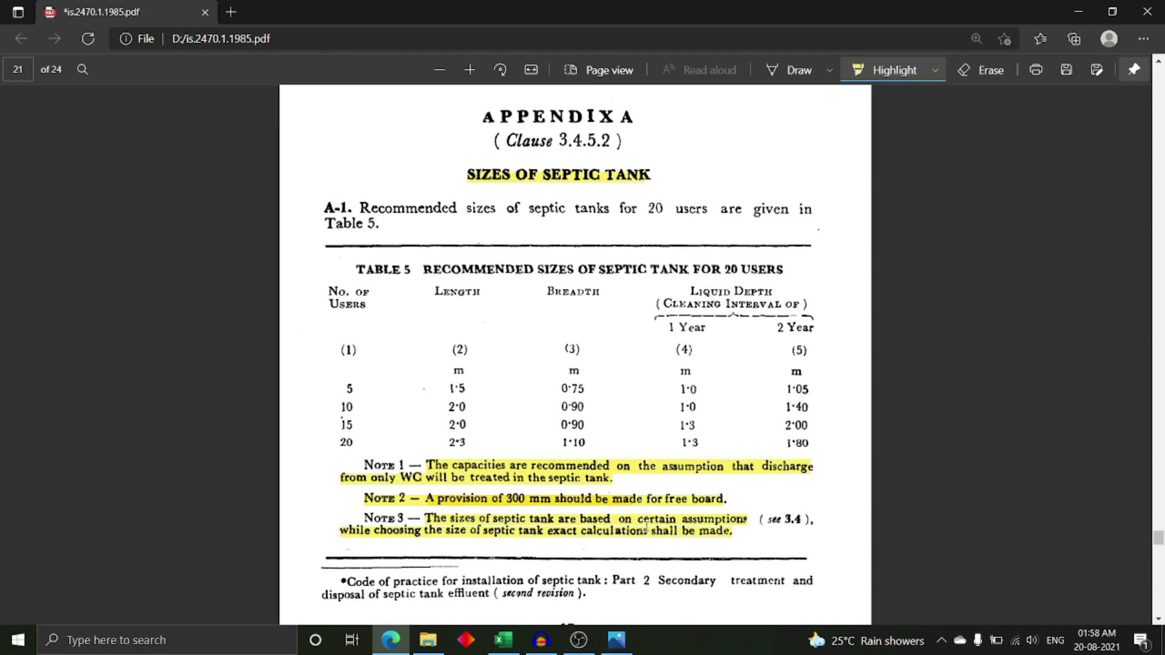
Back in the workbook, select G6 for the depth row, then move to L4 for the volume notes.
left_click(503, 639)
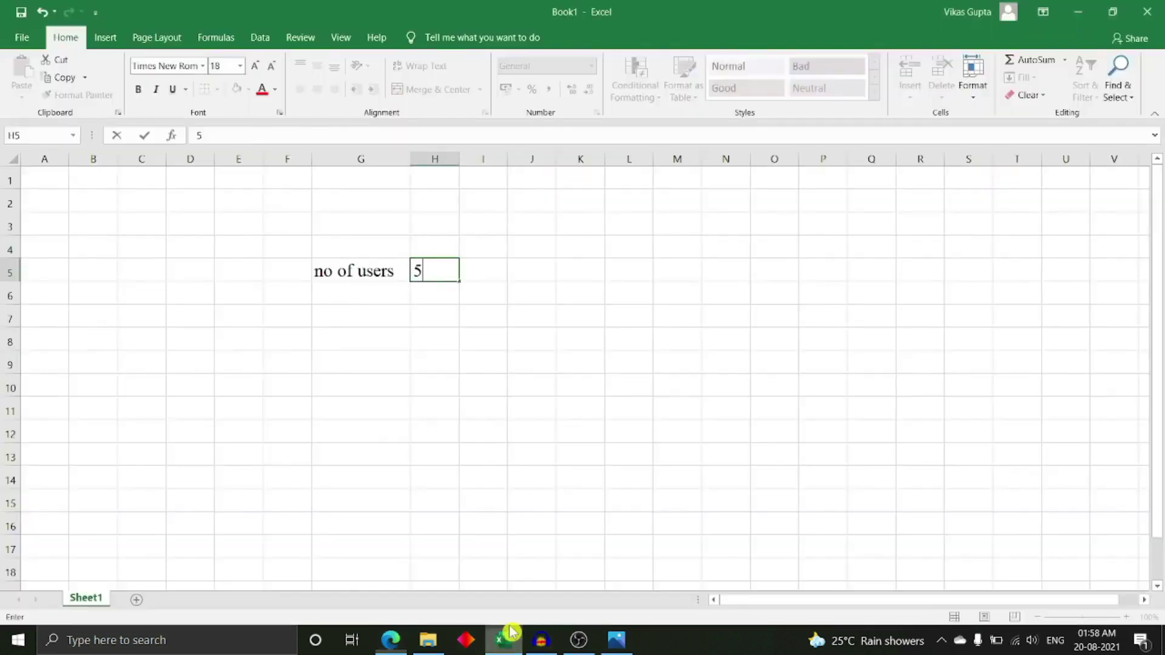
left_click(362, 292)
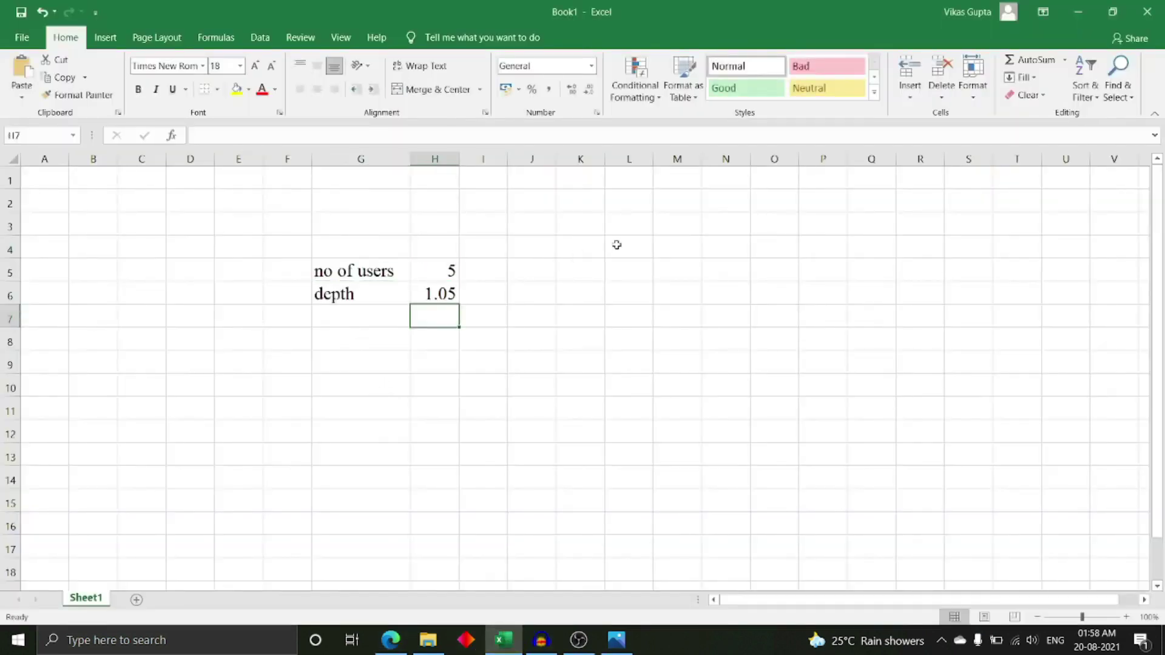
left_click(631, 248)
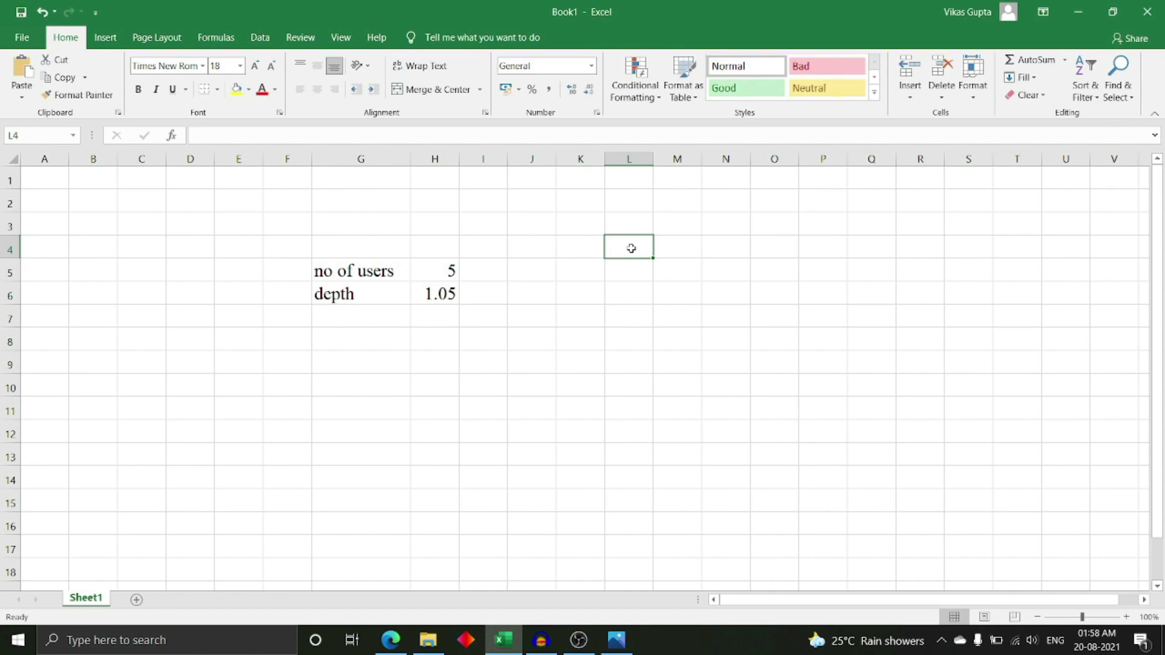
Write the notes 'v1=vol. of septic tank from w.c', 'v2=vol of septic tank from wash basin,sink,bathroom' and 'total vol. of septic tank' in column L.
type("v")
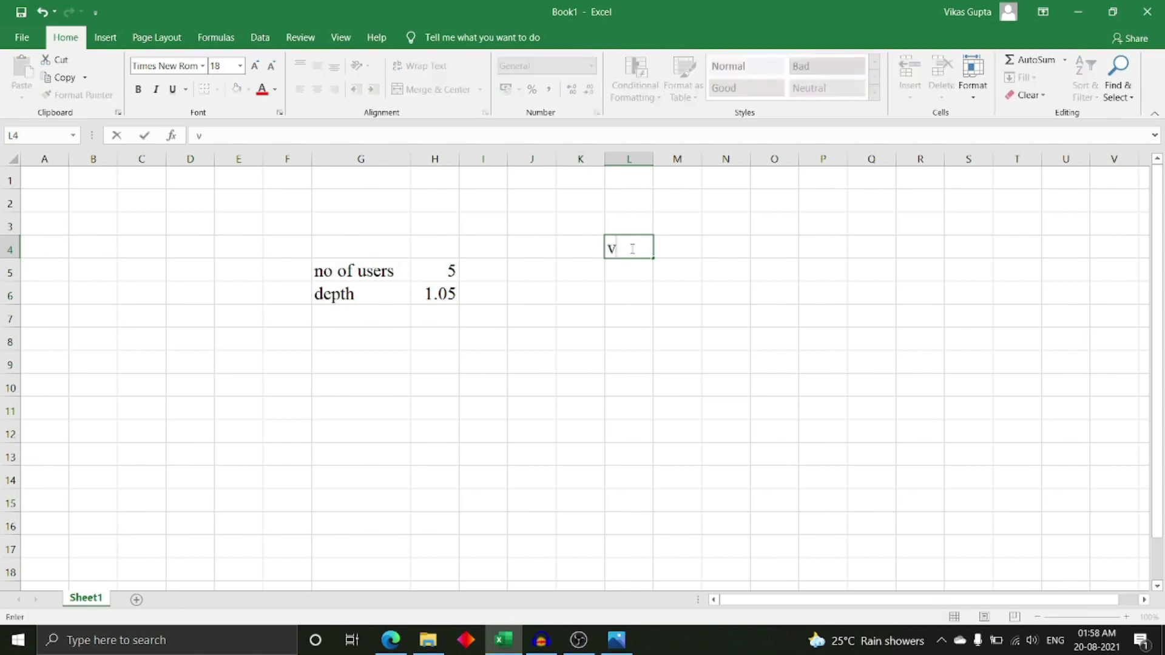
type("1=vol. of septic tank")
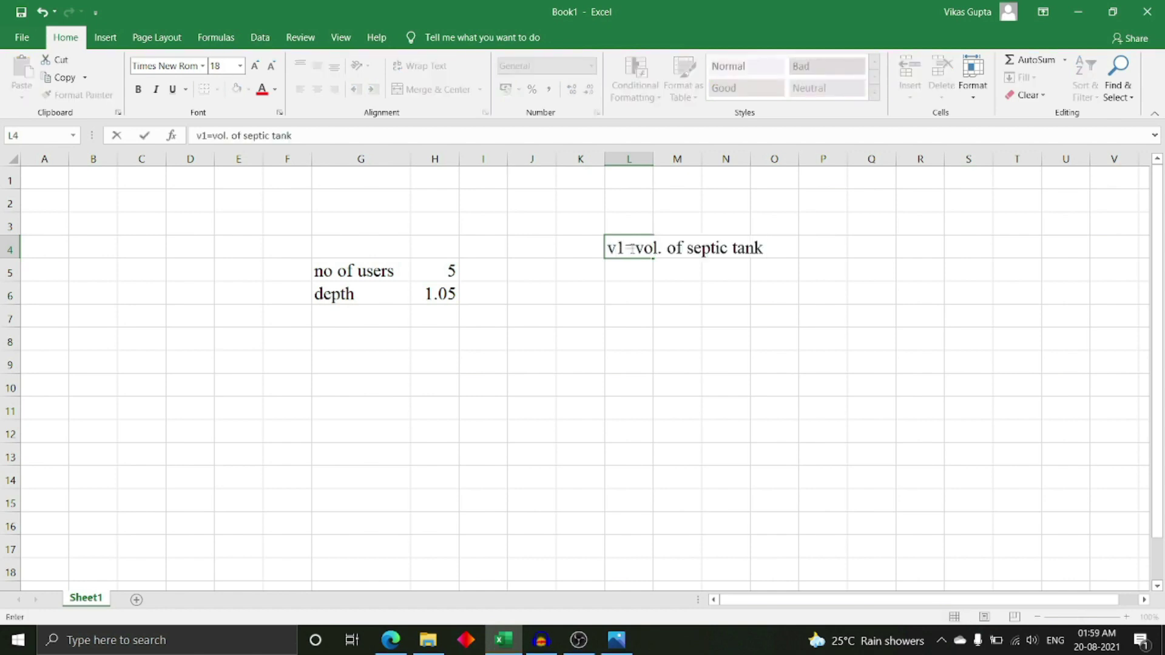
type(" from w")
type(".c")
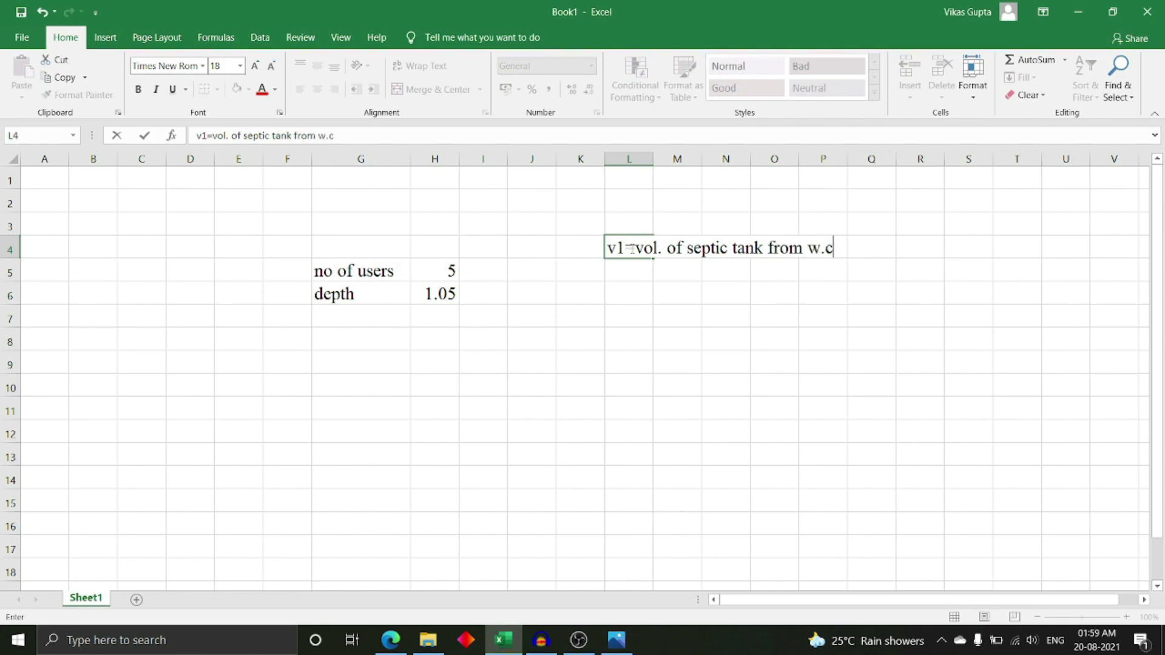
left_click(632, 273)
type("v2=")
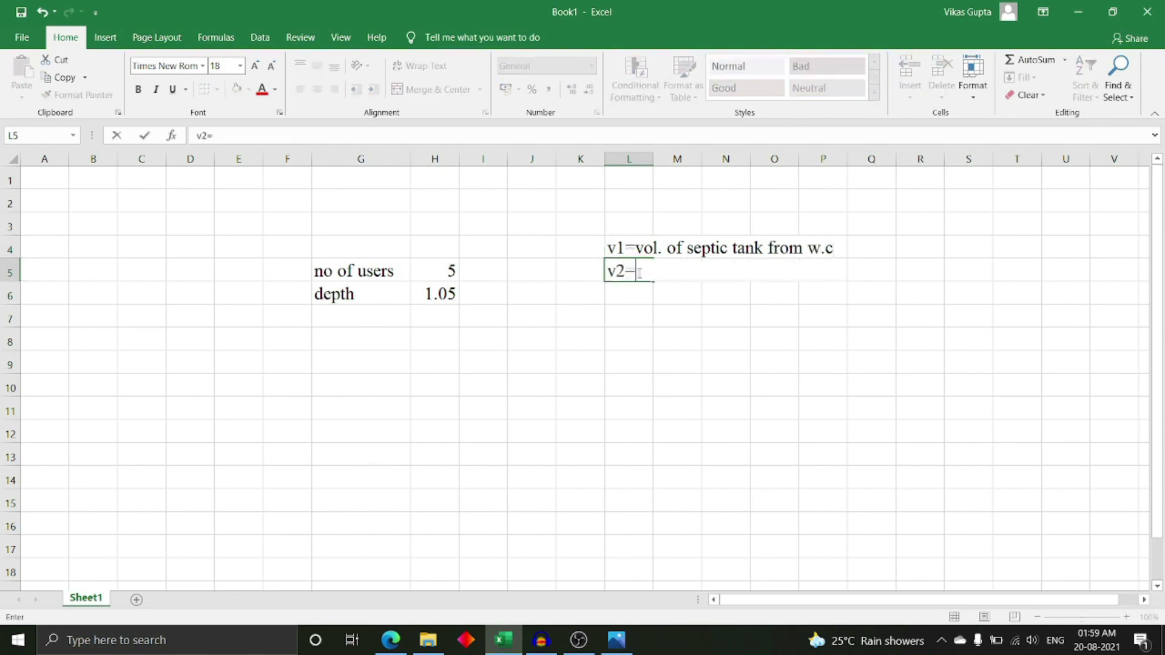
type("vol of septic tank from wash basin,sink,bathroom")
left_click(622, 323)
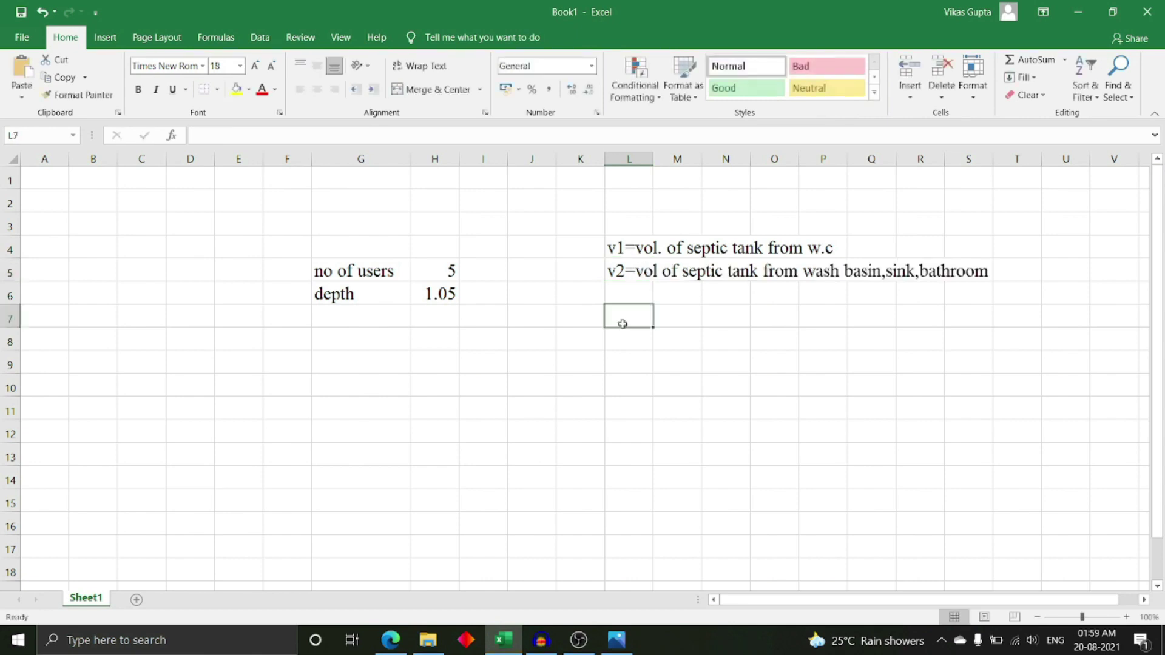
type("to")
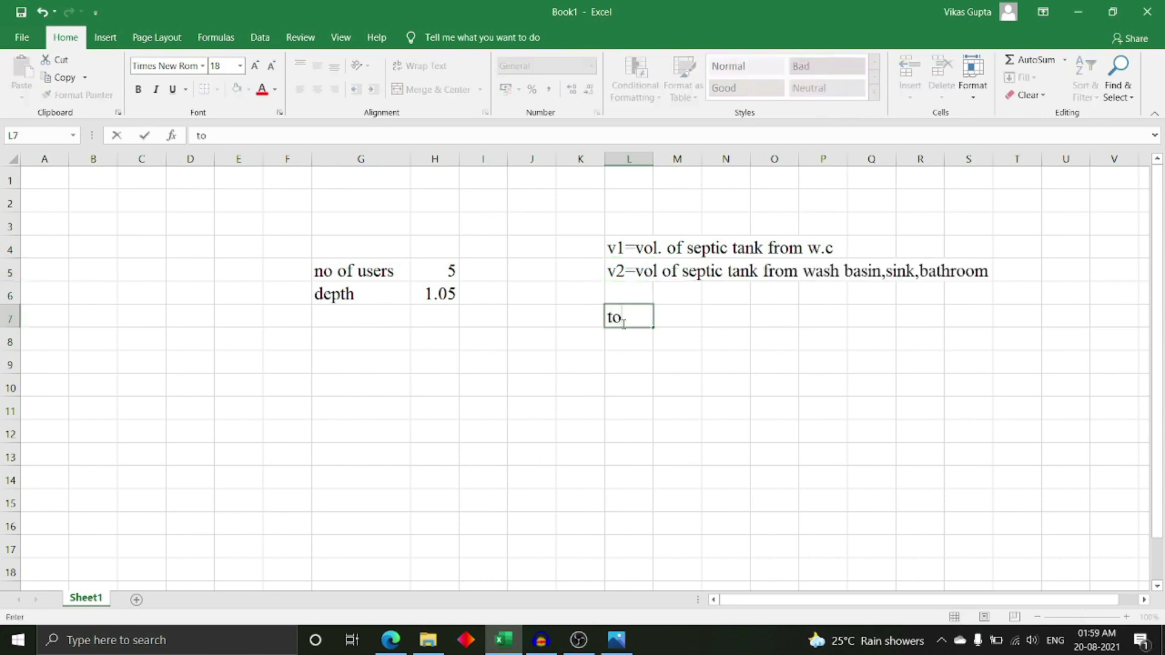
type("tal vol. o")
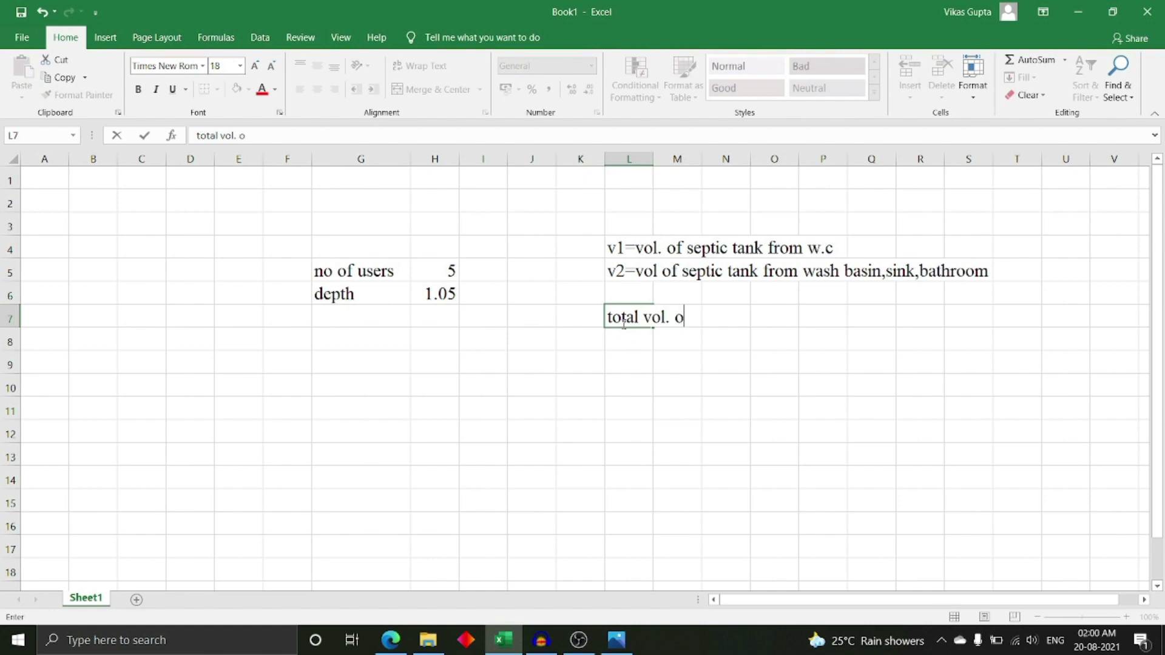
type("f septic tank")
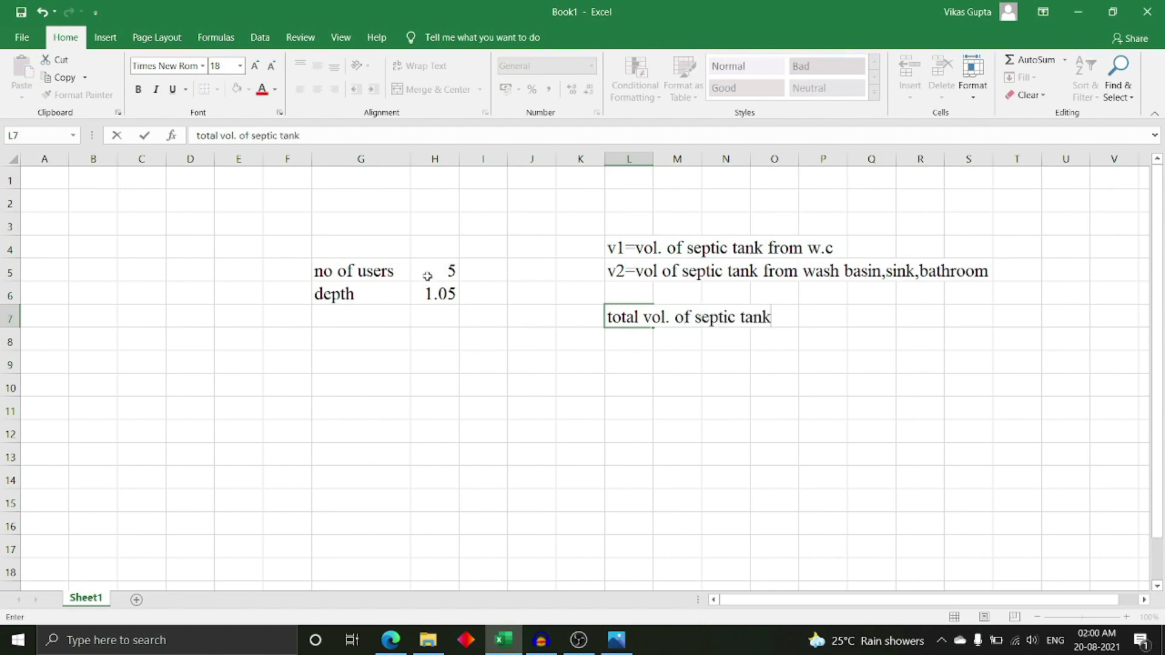
Add the labels 'length' in G7 and 'width' in G8.
left_click(378, 313)
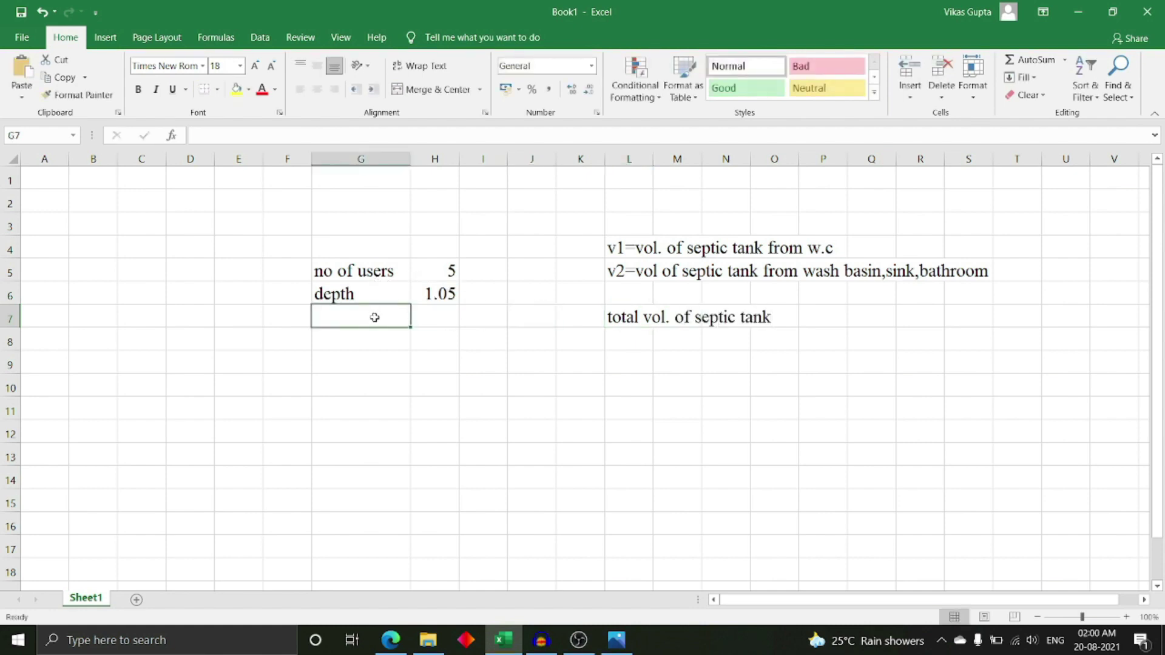
type("l")
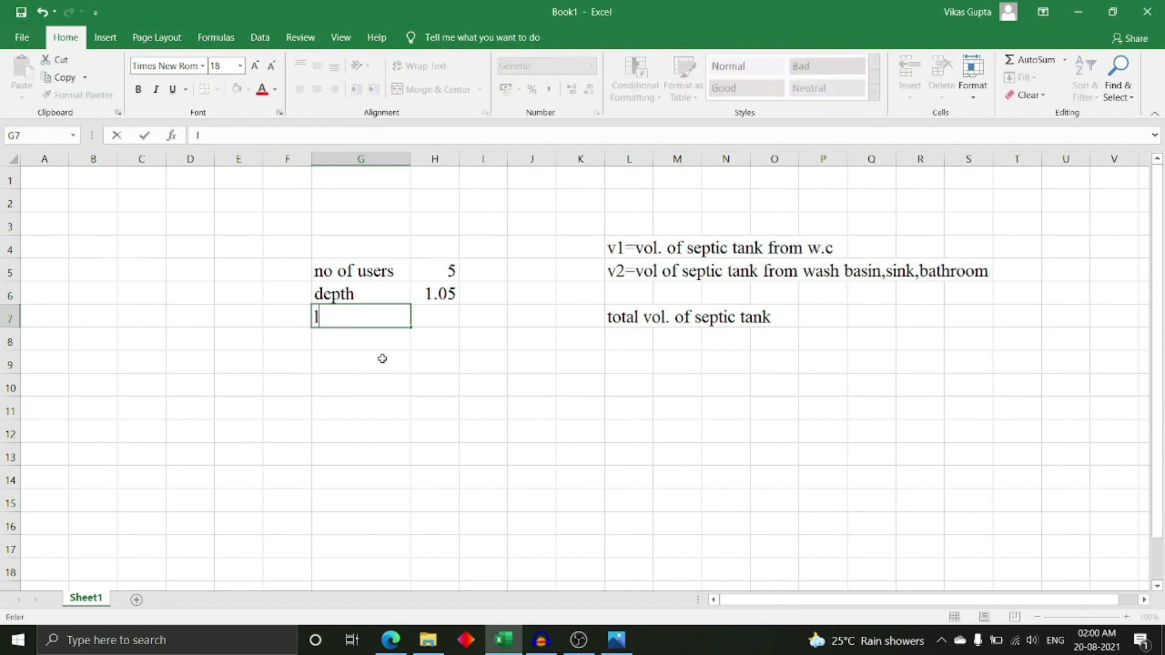
type("ength")
key("Return")
type("width")
key("Tab")
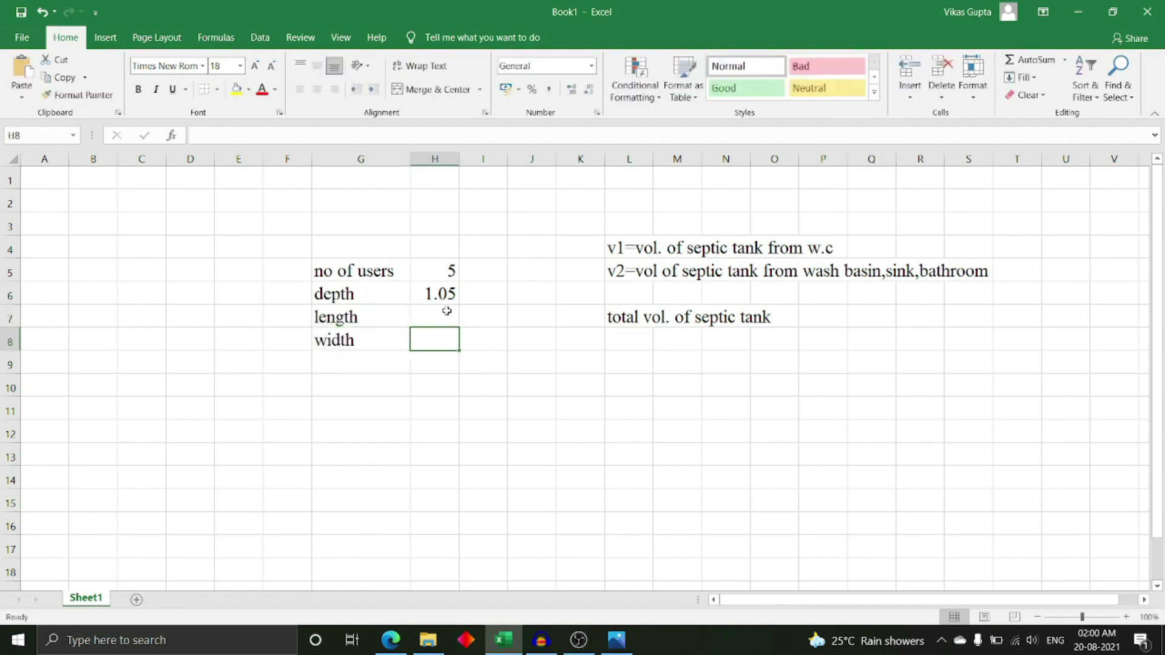
left_click(520, 645)
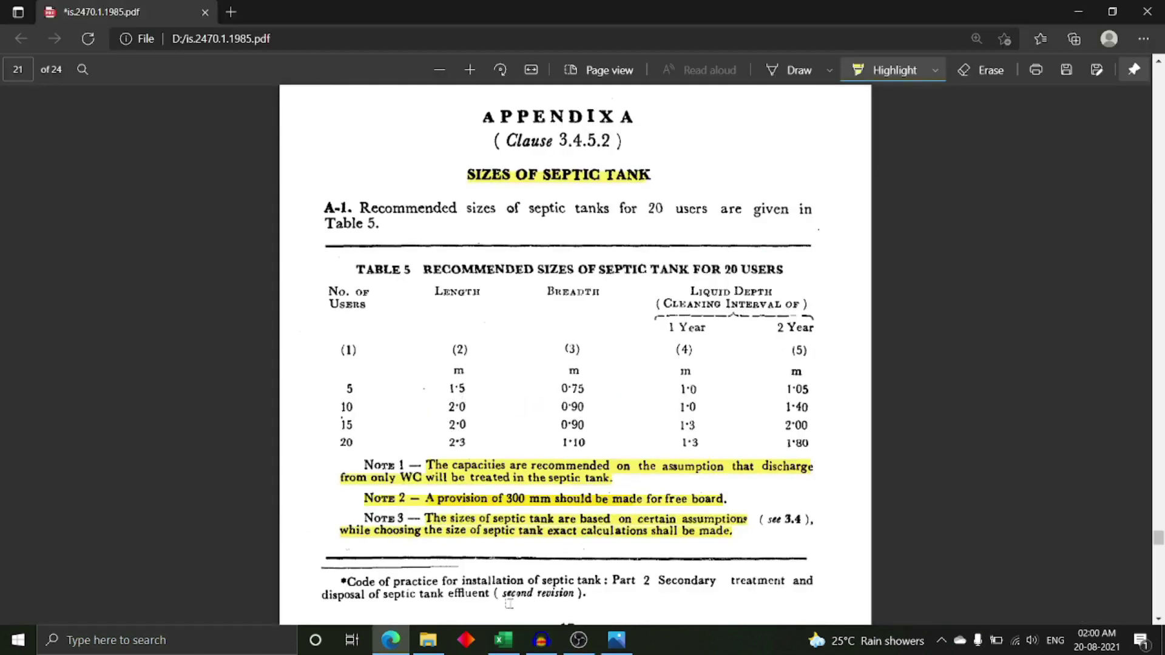
Enter a length of 1.5 in H7 and a width of 0.75 in H8.
left_click(407, 644)
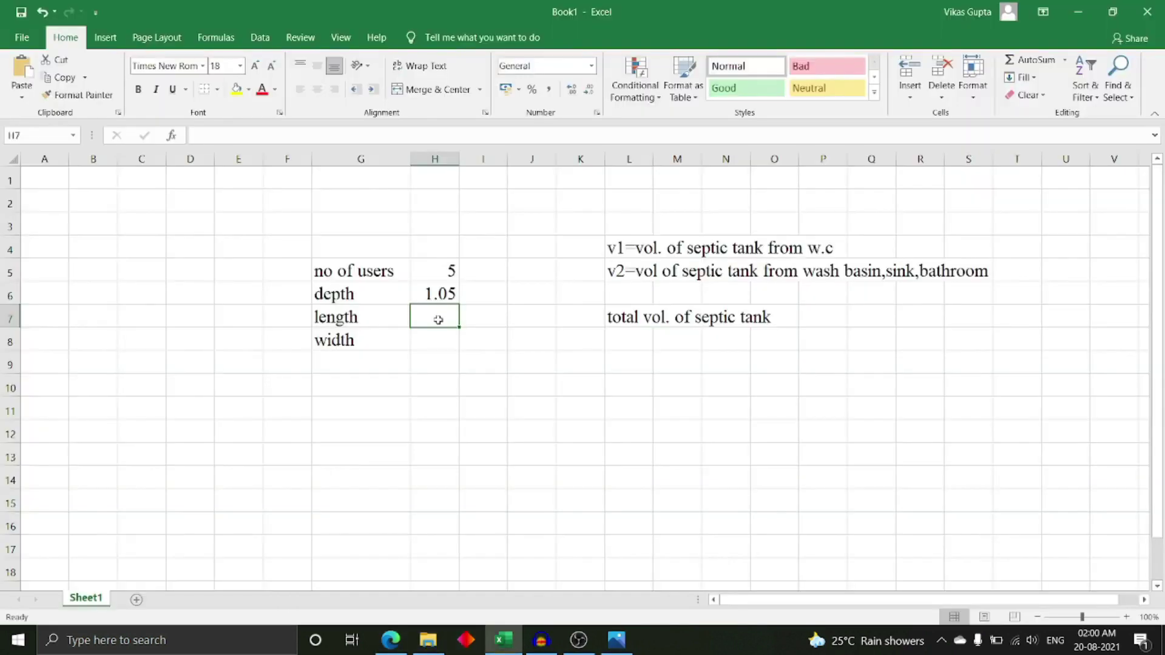
type("1.5")
key("Return")
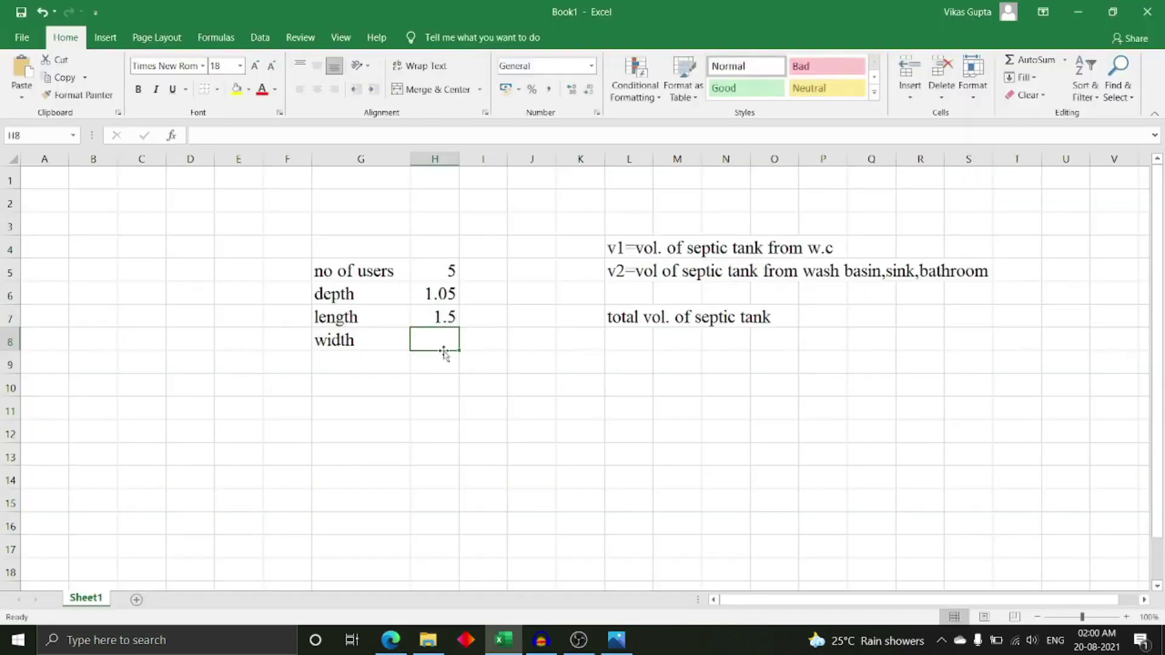
type("0.7")
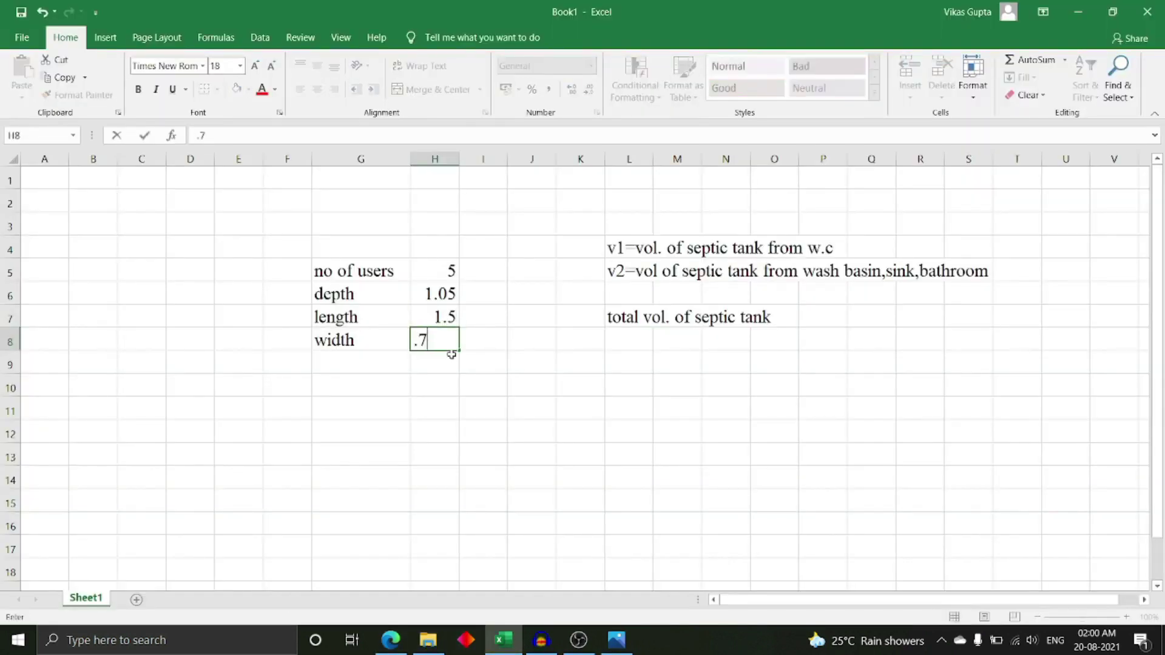
type("5")
key("Return")
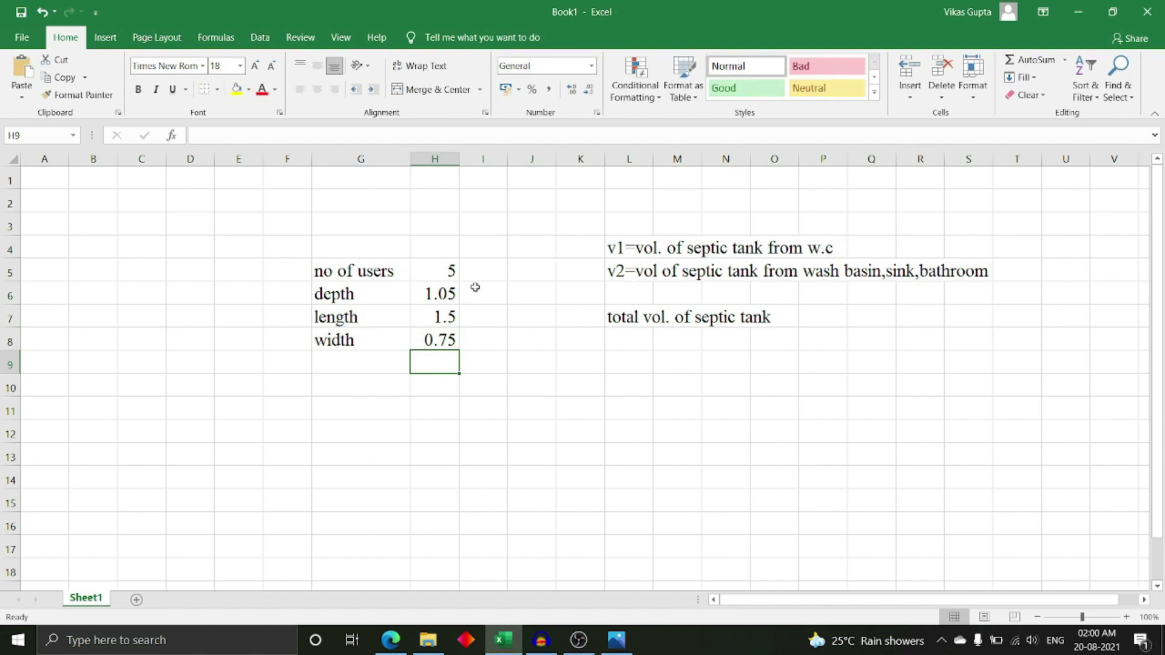
Put the heading 'wc' in G4 above the input block.
left_click(342, 247)
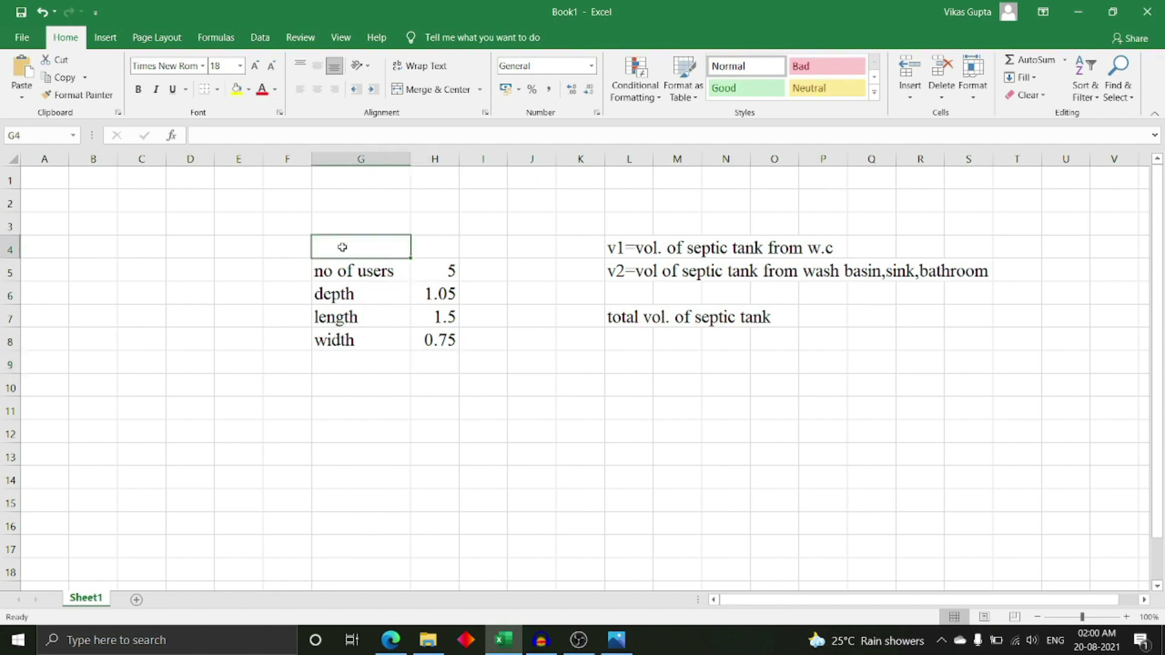
type("wc")
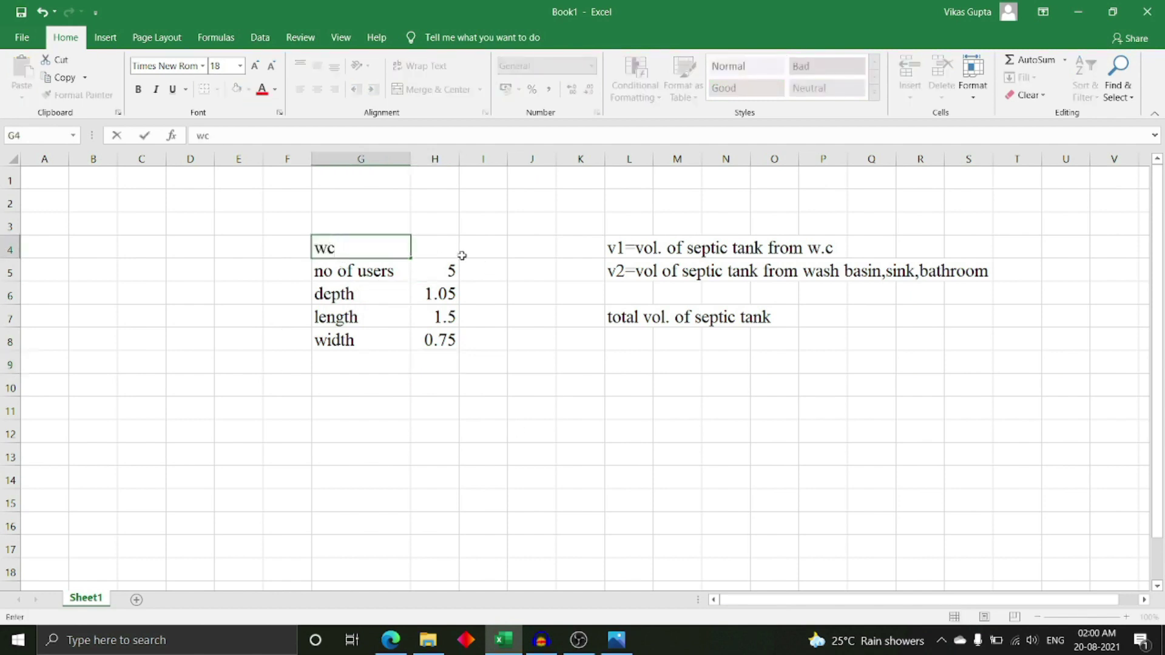
left_click(357, 392)
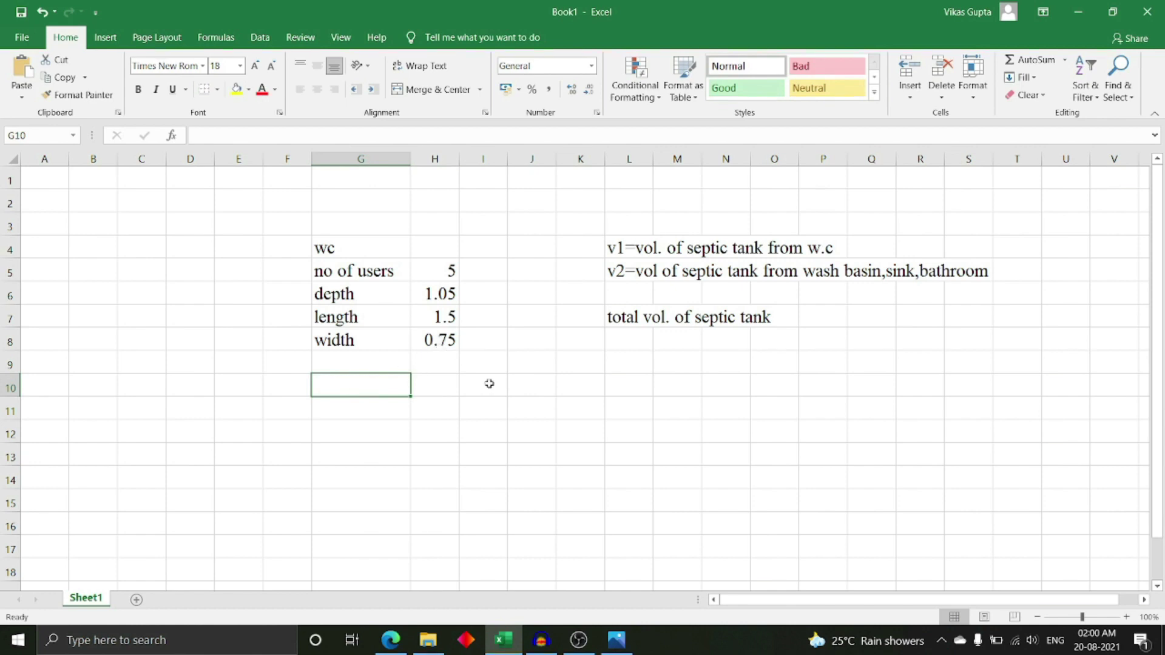
Enter =H6*H7*H8 in R4 so v1 shows 1.18.
left_click(912, 250)
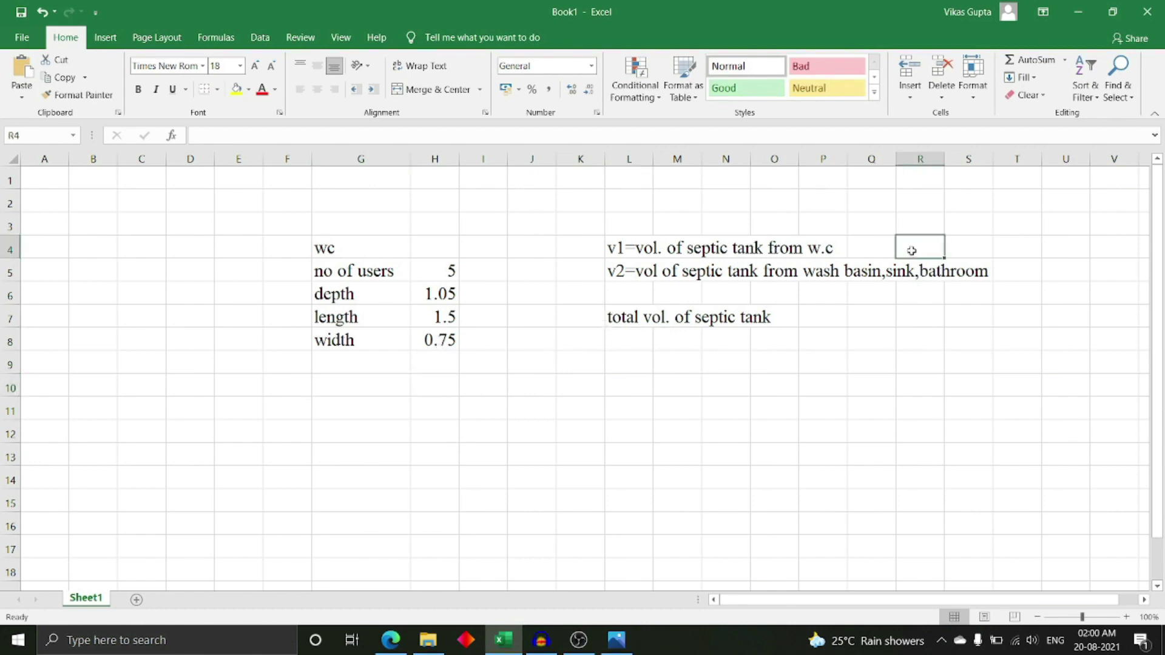
type("=")
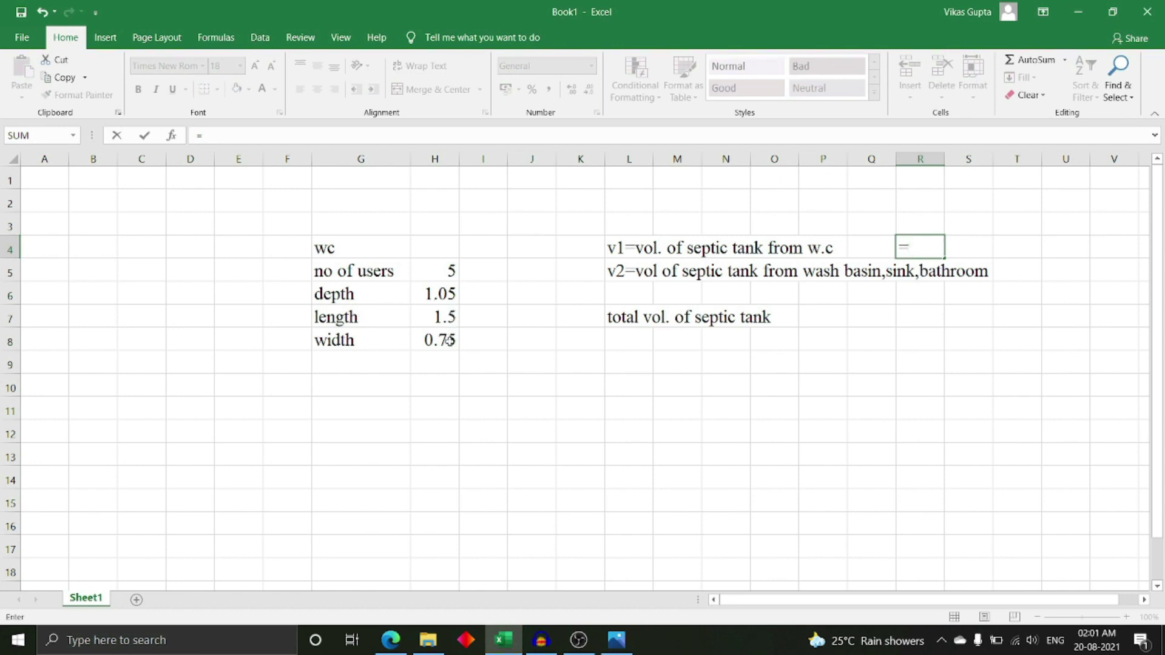
left_click(450, 295)
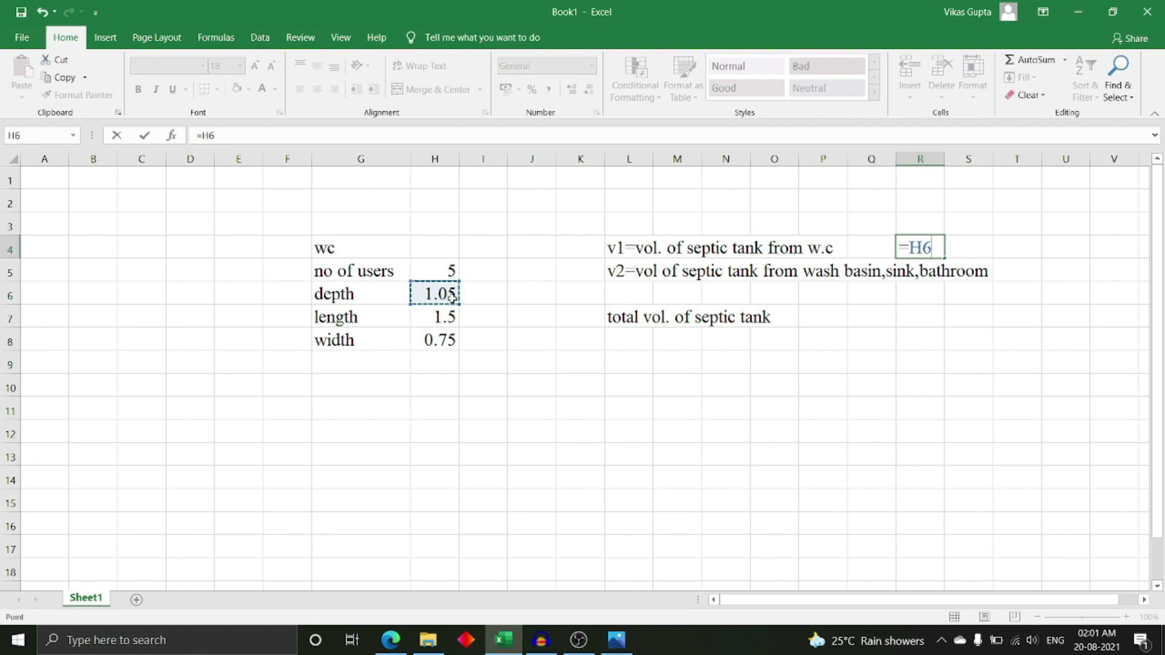
type("*")
left_click(439, 320)
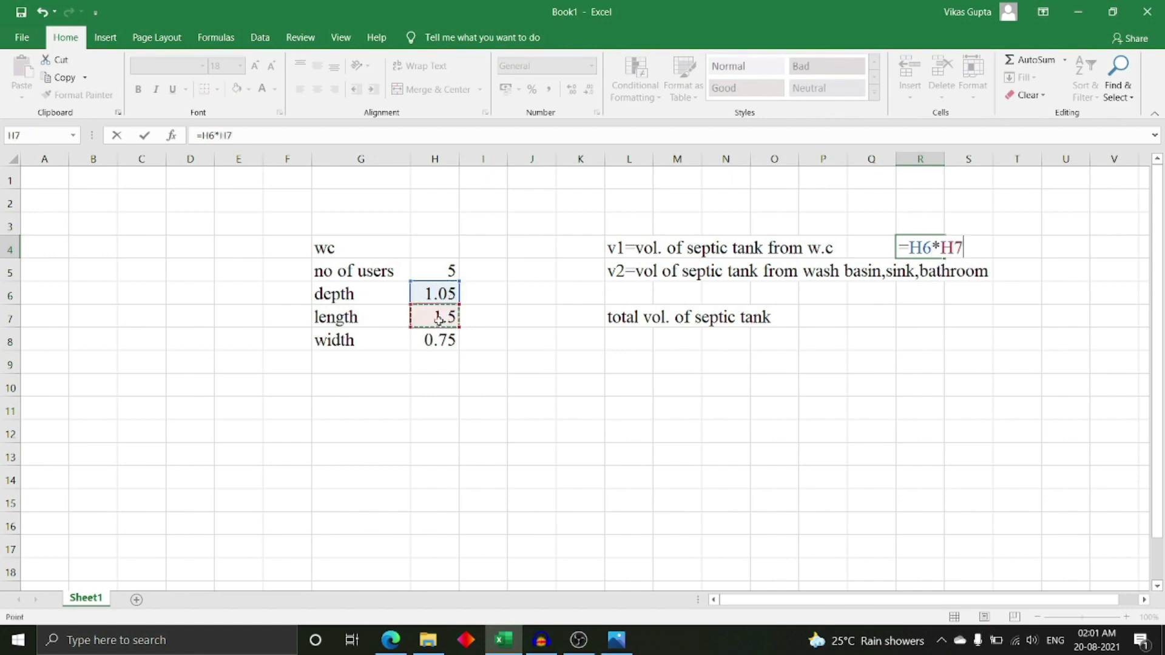
type("*")
left_click(449, 340)
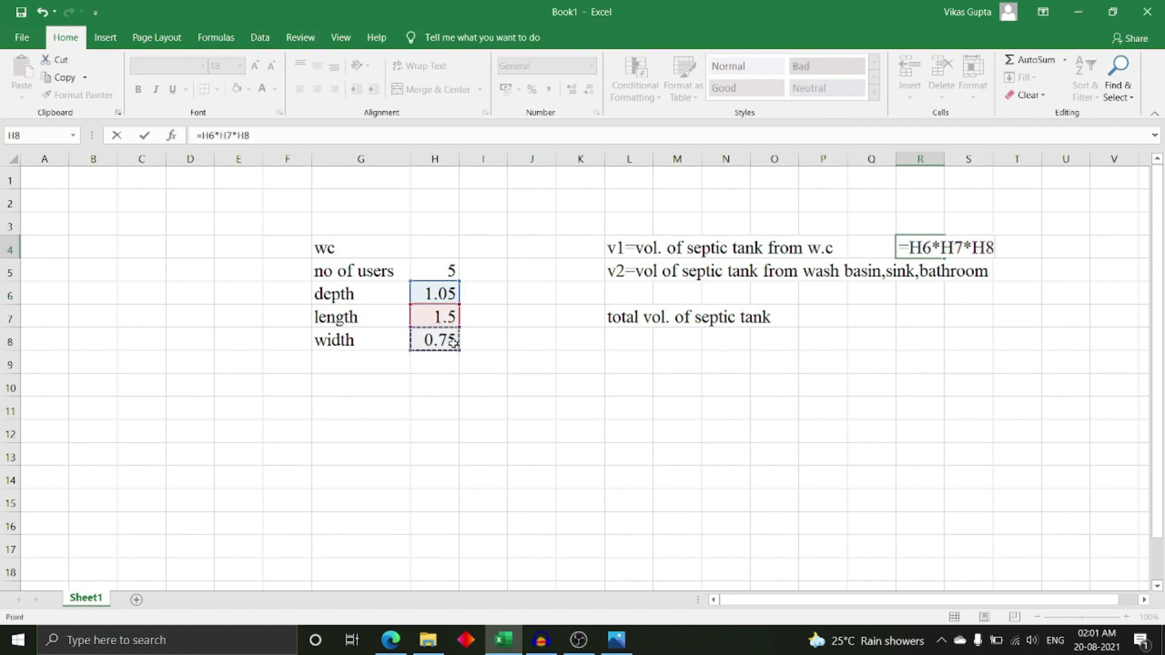
key("Return")
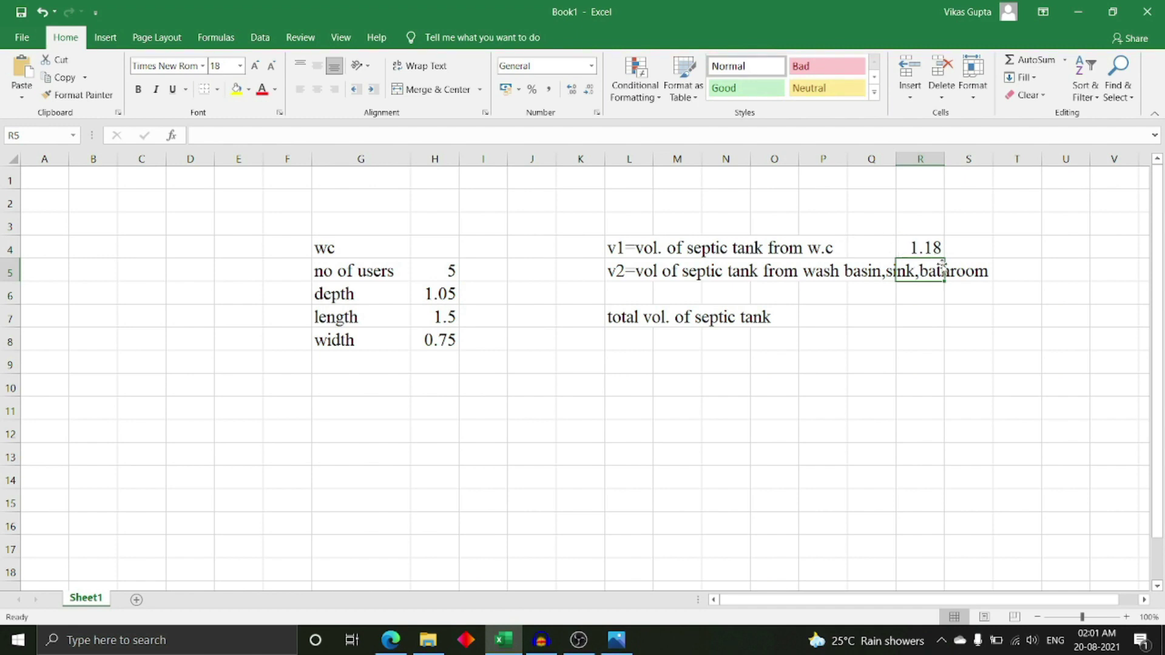
left_click(951, 251)
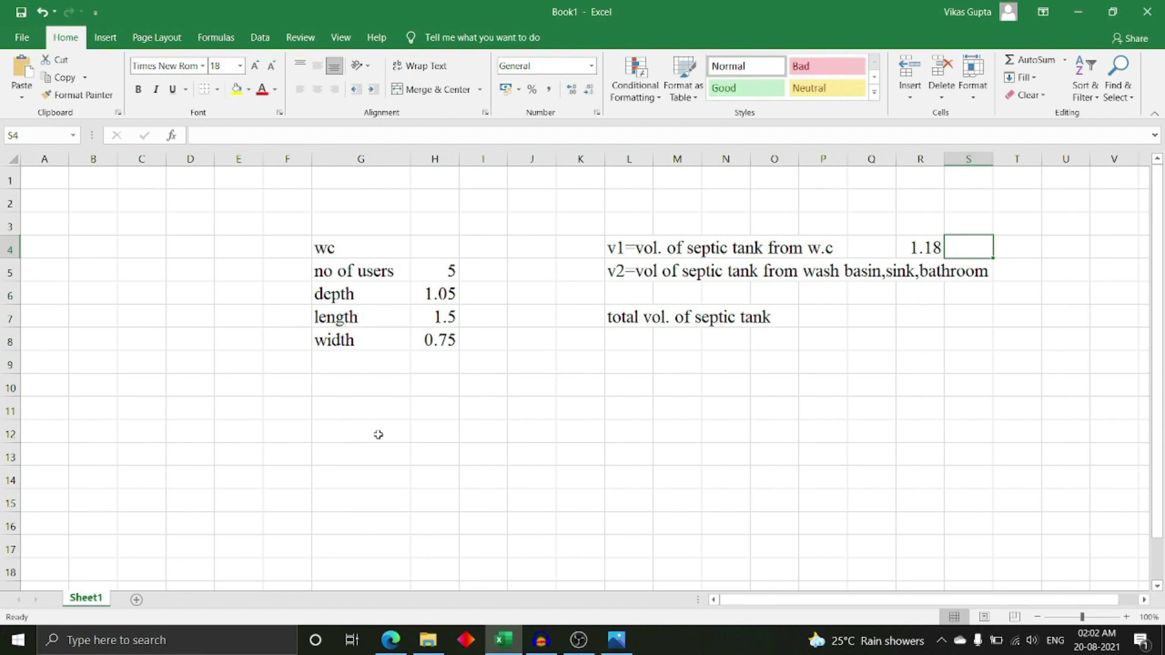
Enter the formula =225*5*0.8 in G12, giving 900.
left_click(370, 437)
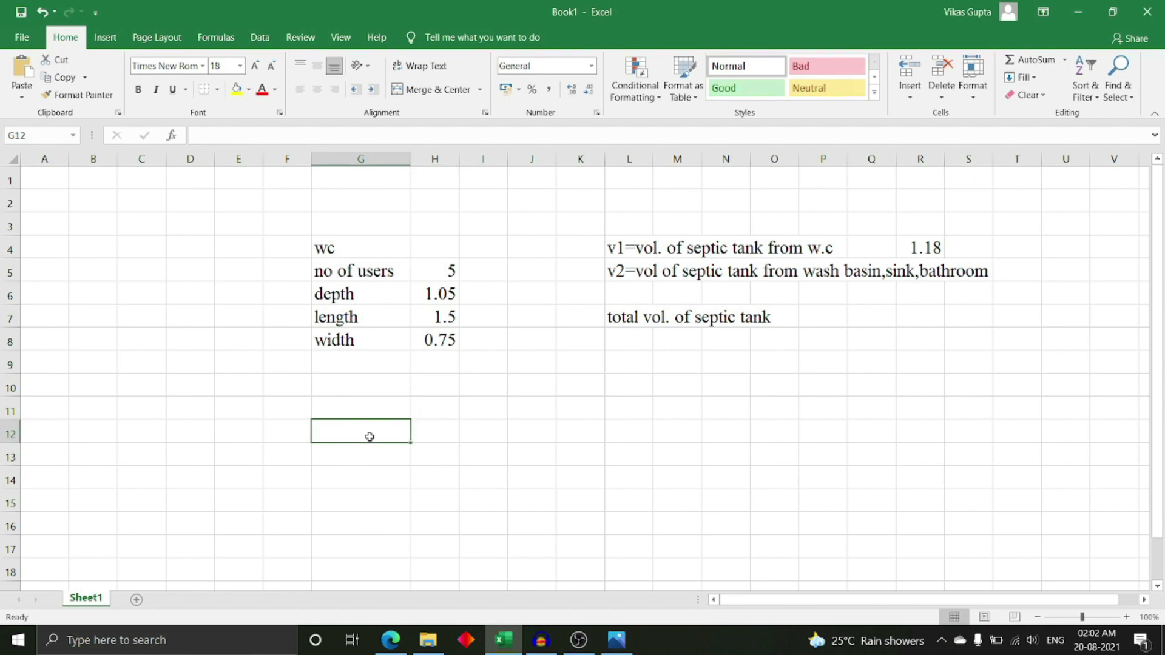
type("=22")
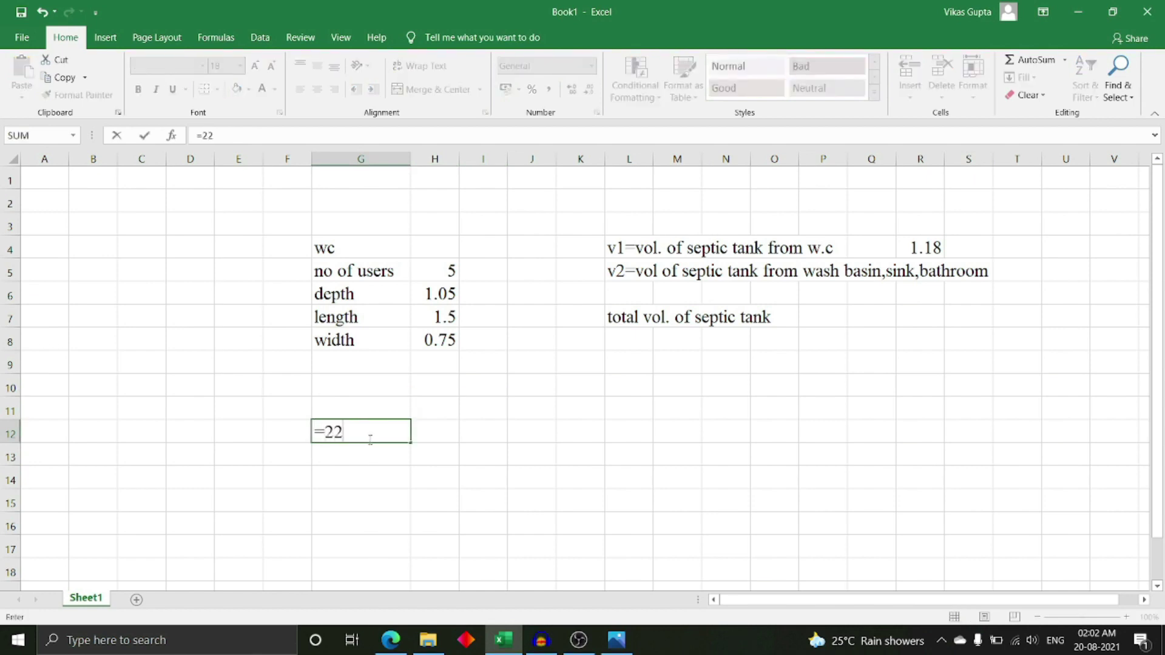
type("5")
type("*")
type("5")
left_click(357, 432)
key("BackSpace")
left_click(386, 432)
type("*")
type("0.8")
key("Return")
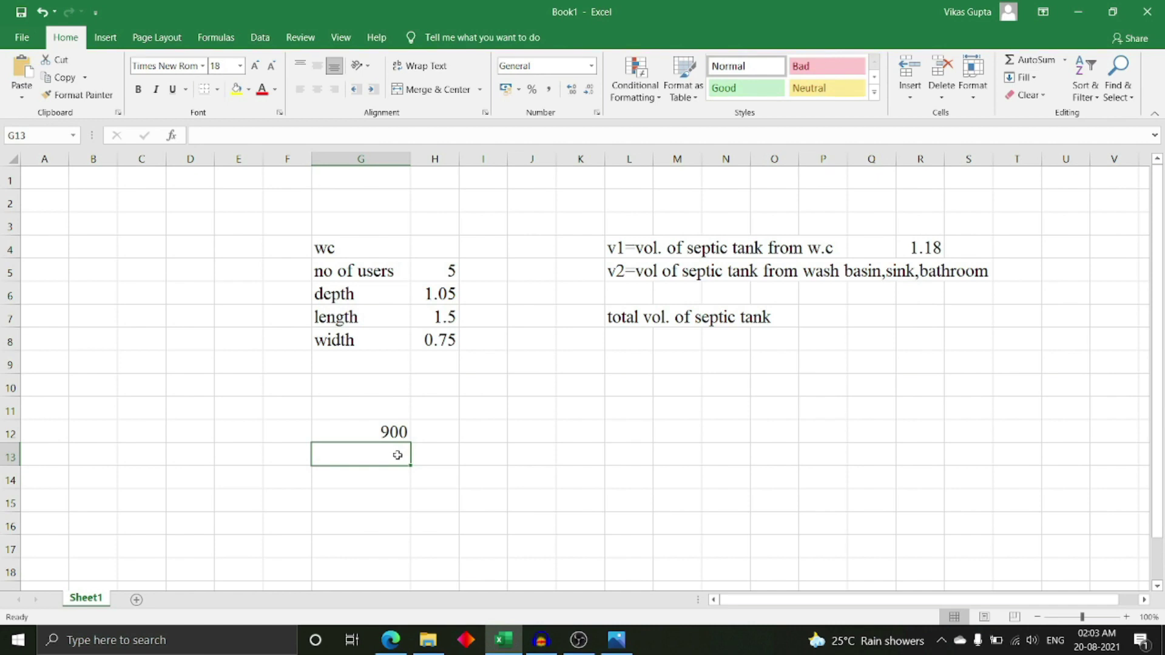
Overwrite G12 with 1800 and enter 1.8 in G13.
left_click(398, 432)
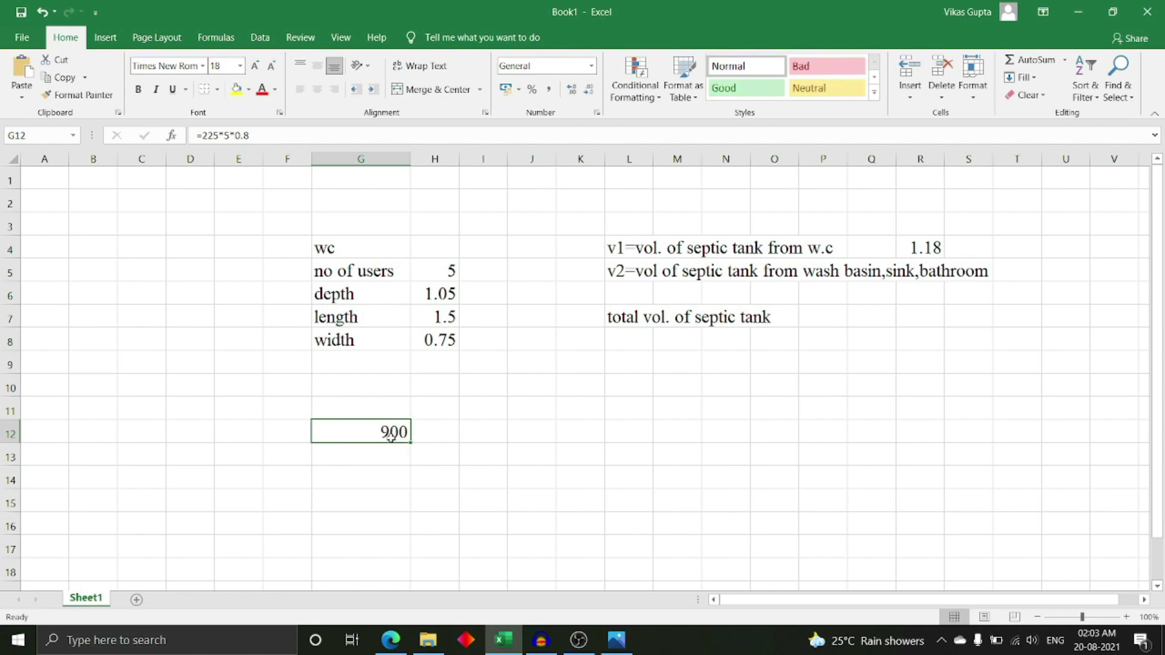
type("1800")
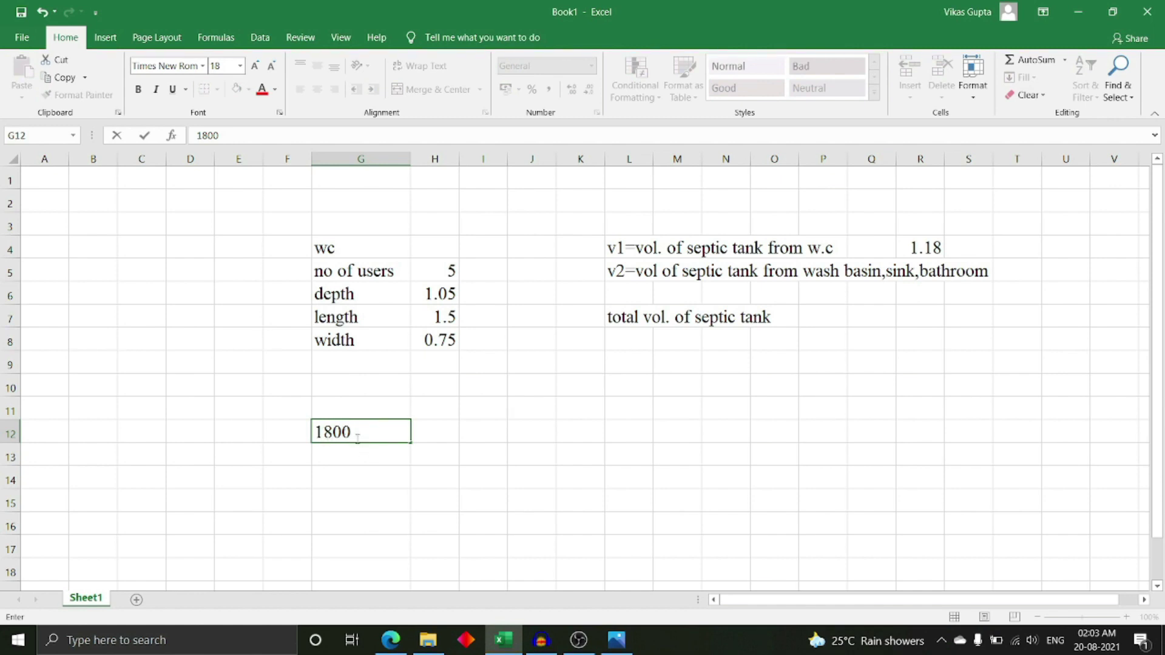
key("Return")
type("1")
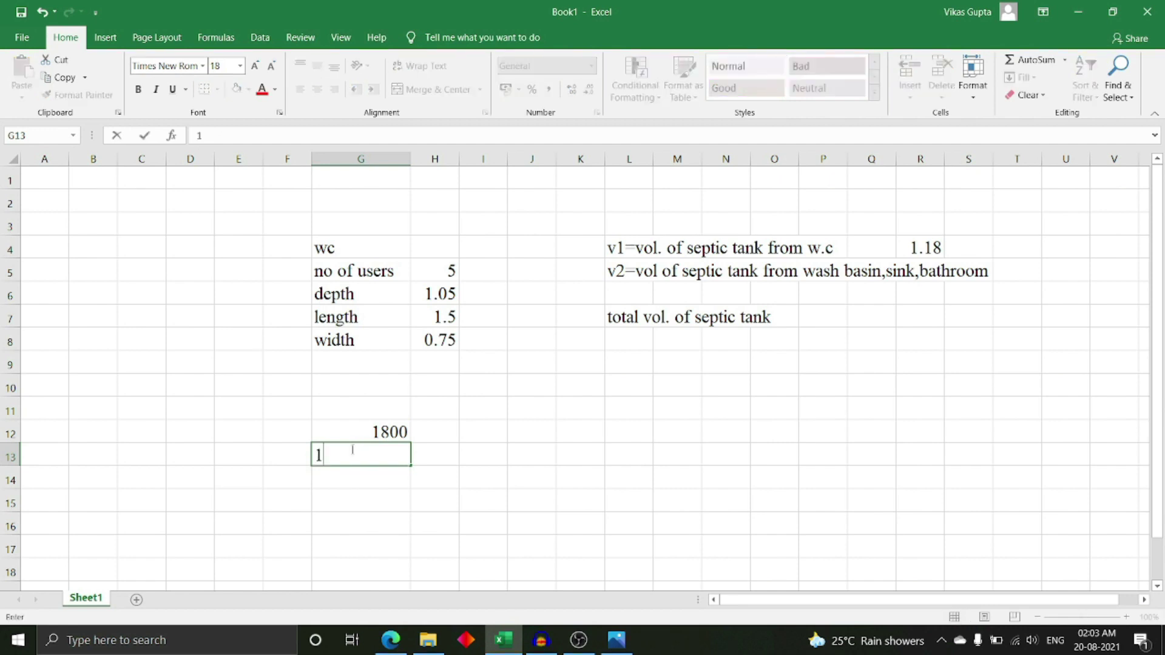
type(".8")
key("Return")
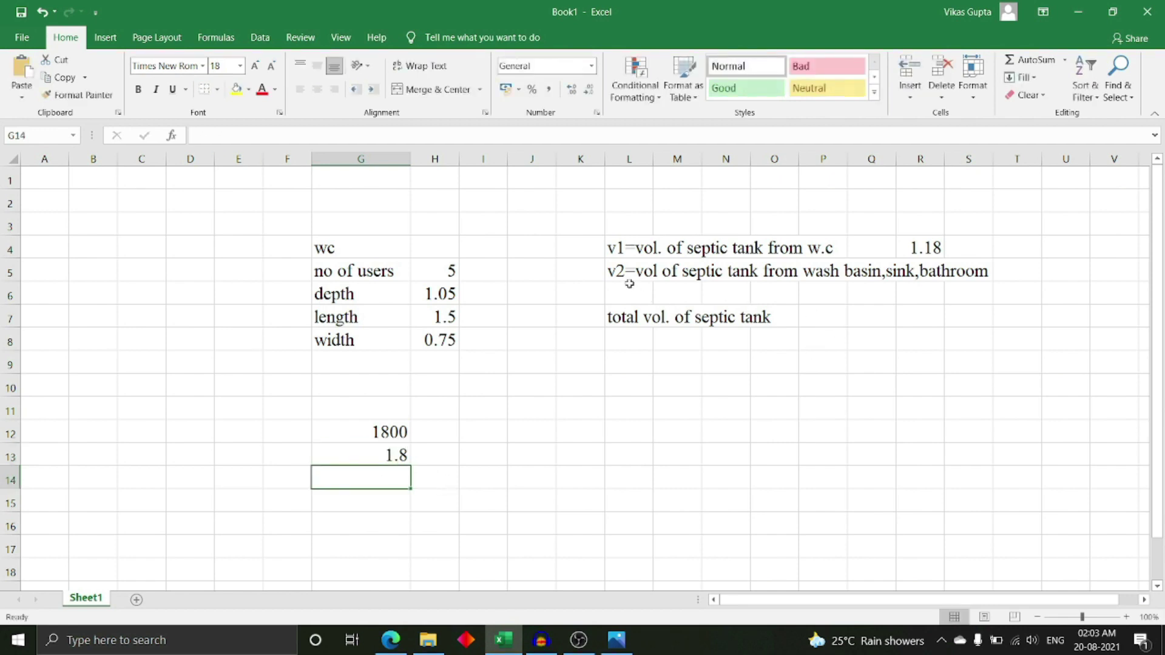
Enter v2 as 1.8 in T5 and set P7 to =R4+T5, giving 2.98.
left_click(1021, 278)
type("1.")
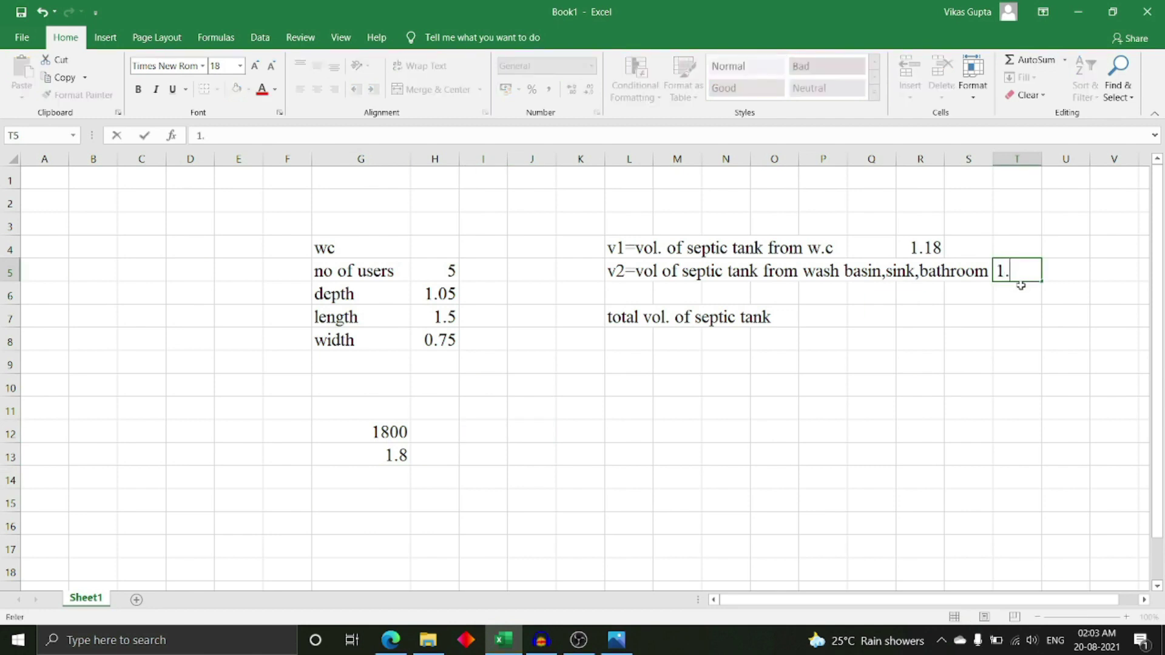
type("8")
left_click(815, 316)
type("=")
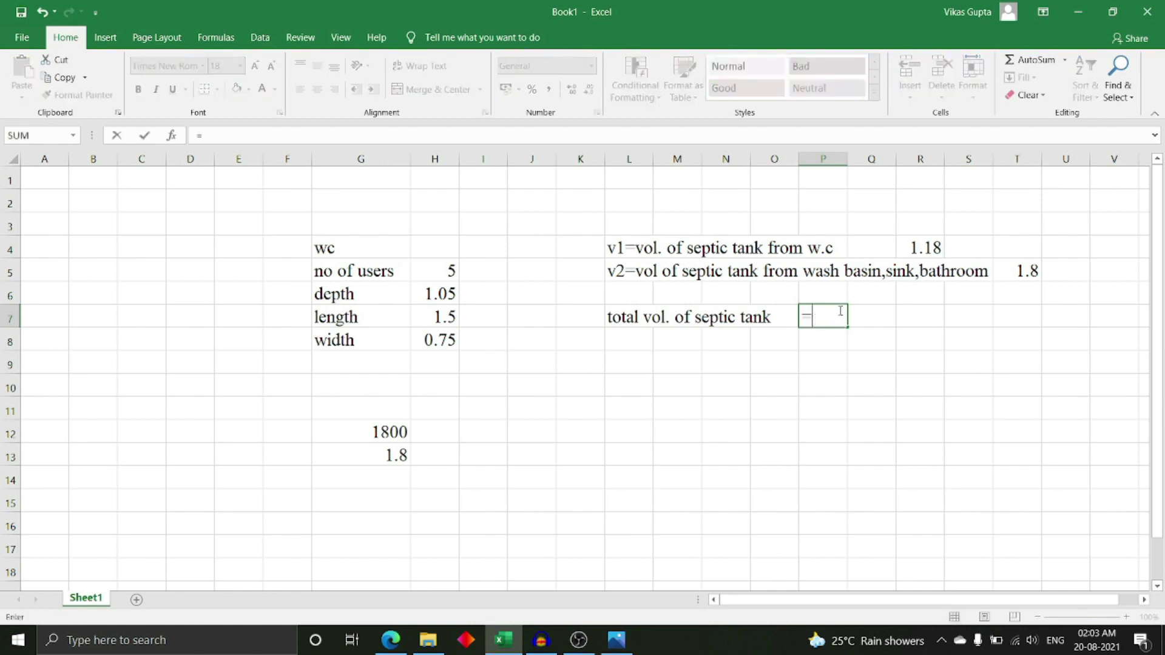
left_click(928, 249)
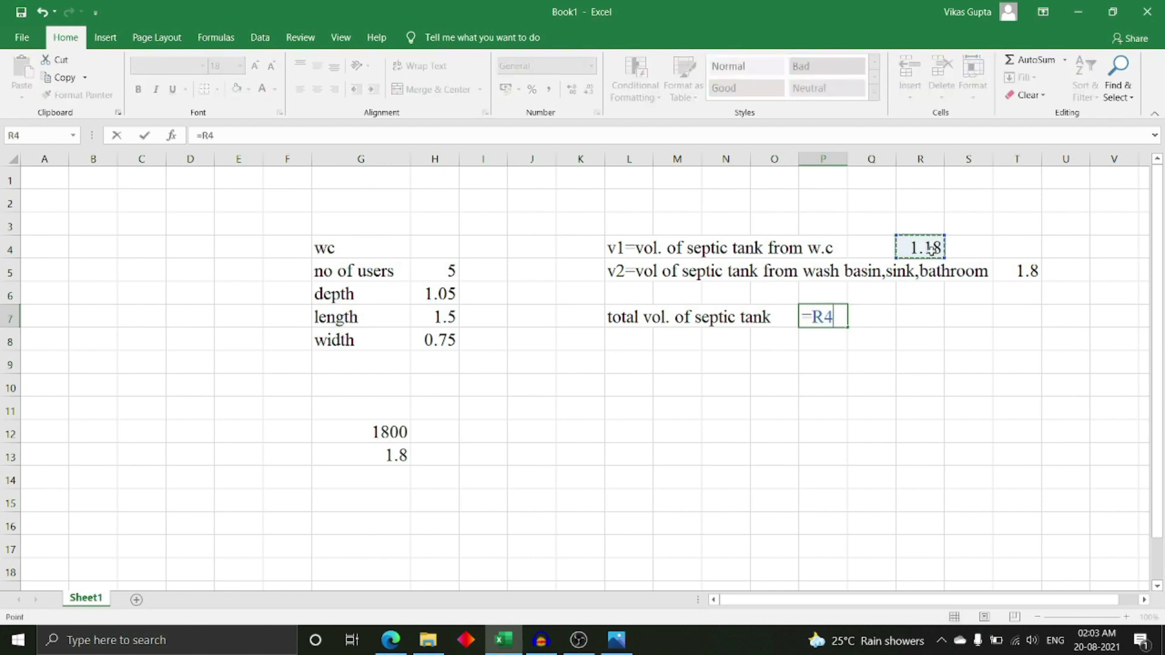
type("+")
left_click(1013, 271)
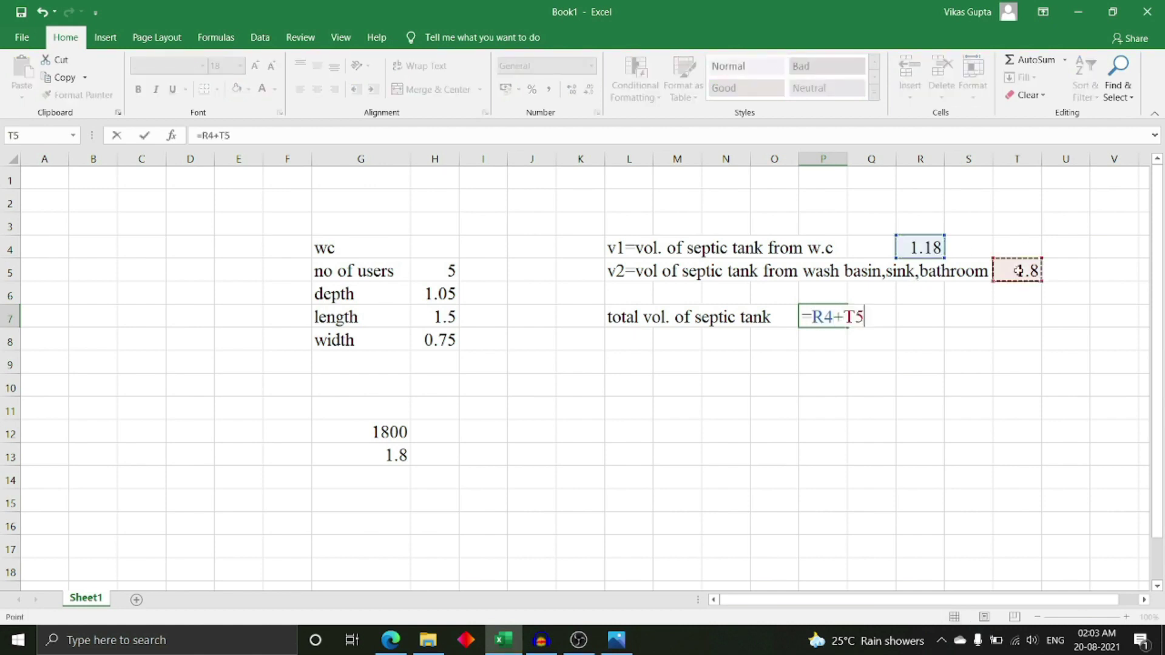
key("Return")
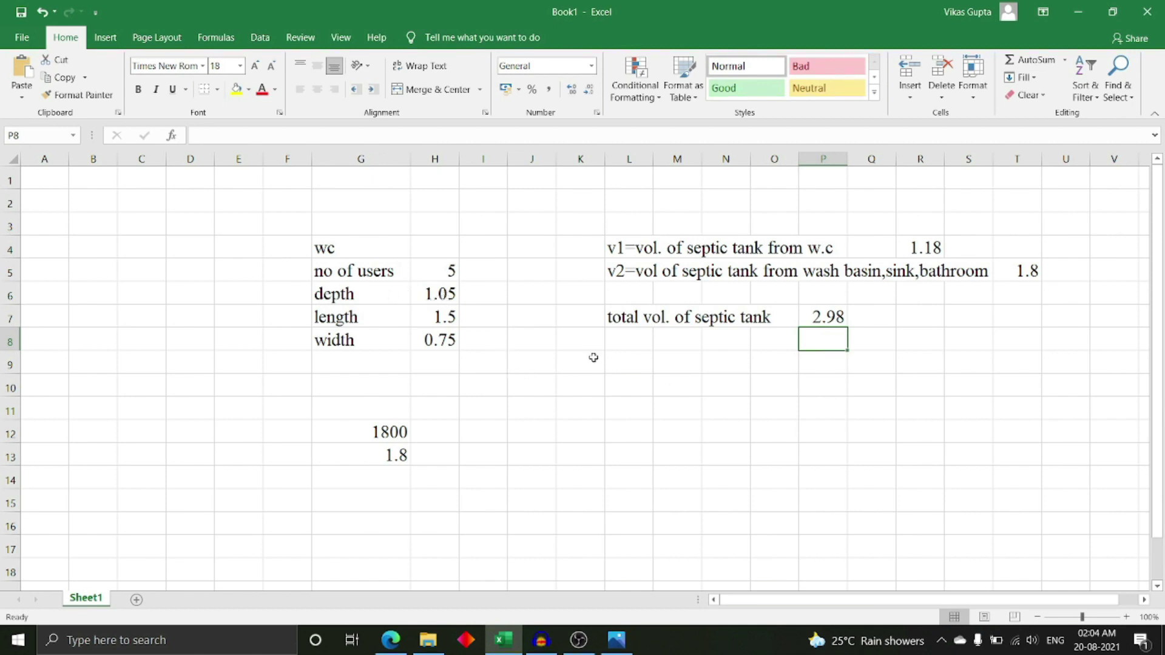
Type the note 'vol=l*b*d' in P8 below the 2.98 total.
type("vo")
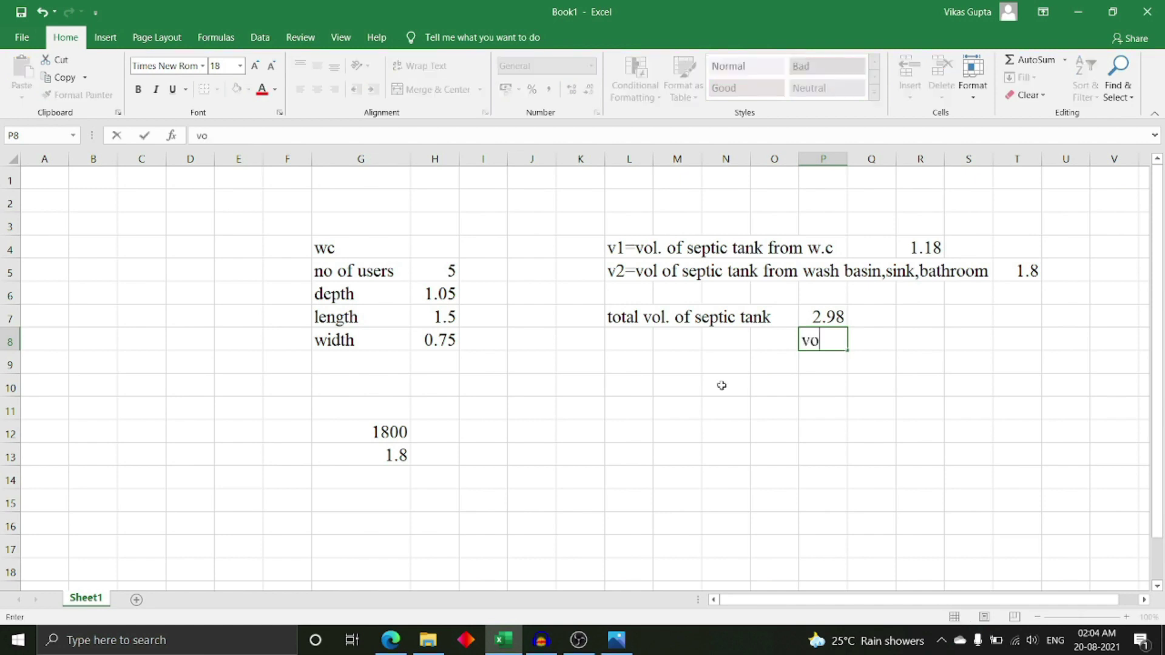
type("l=l*")
type("b")
type("*d")
key("Return")
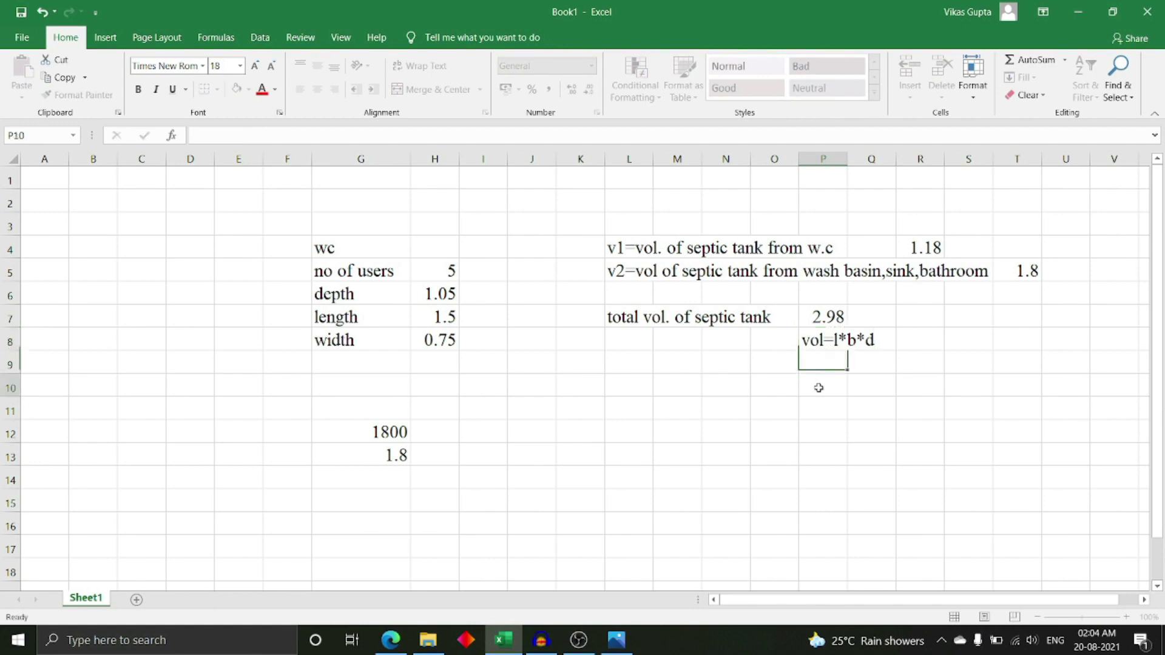
left_click(820, 384)
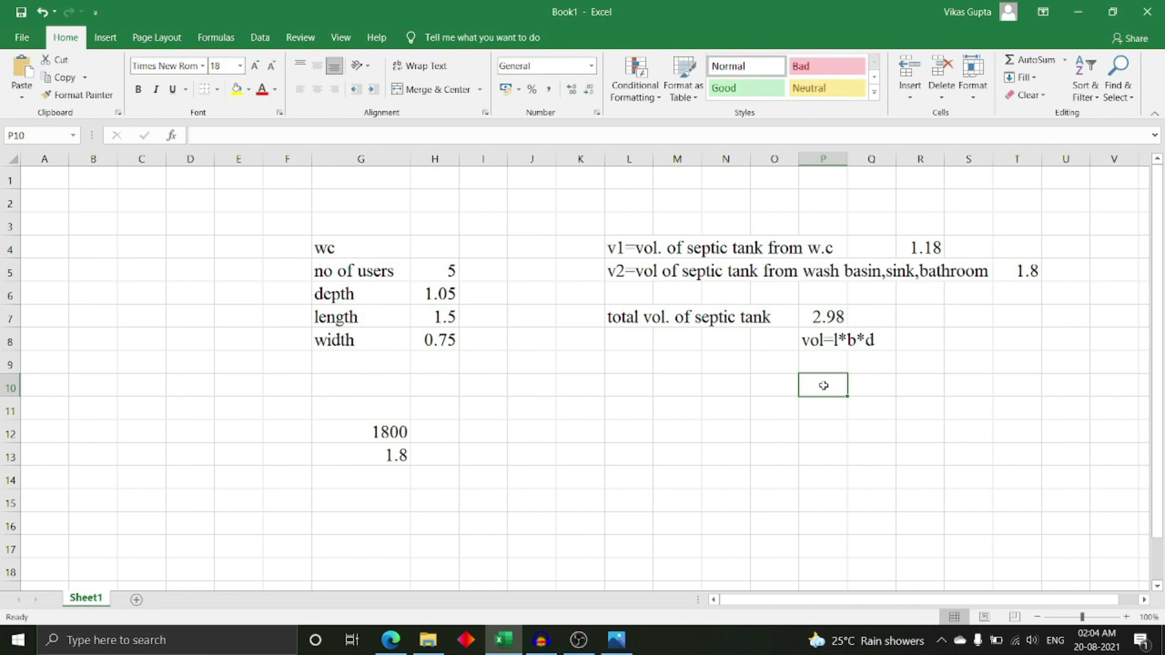
Enter the area formula =2.98/1.05 in P10, giving 2.84.
type("=2.")
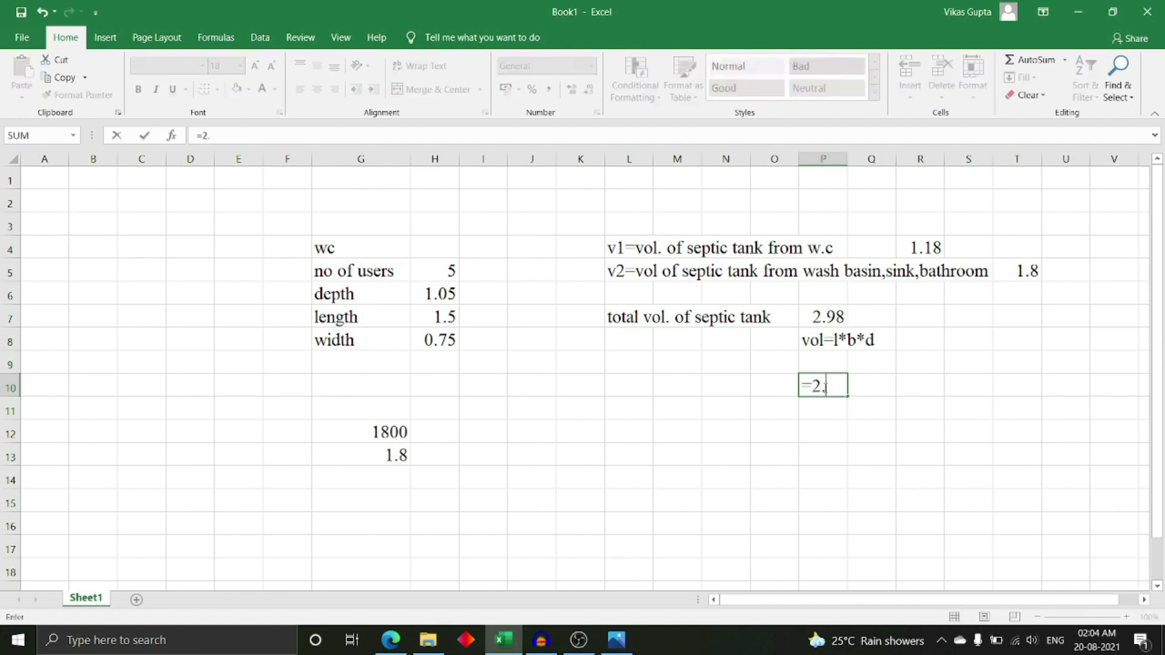
type("98/")
type("1.05")
key("Return")
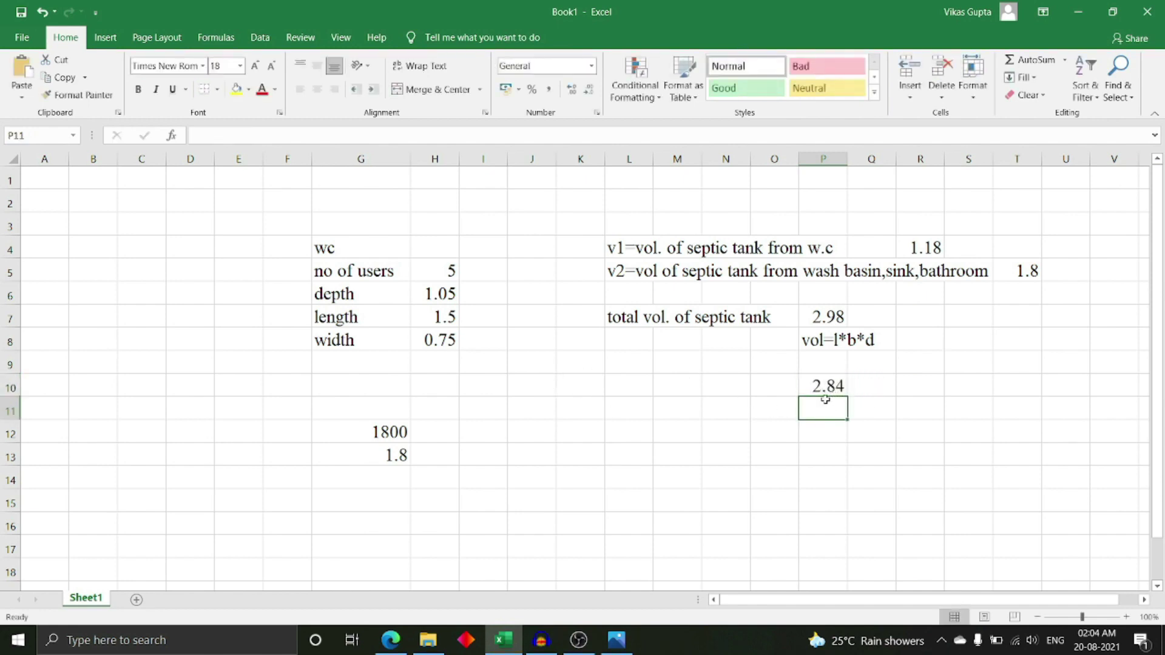
left_click(839, 387)
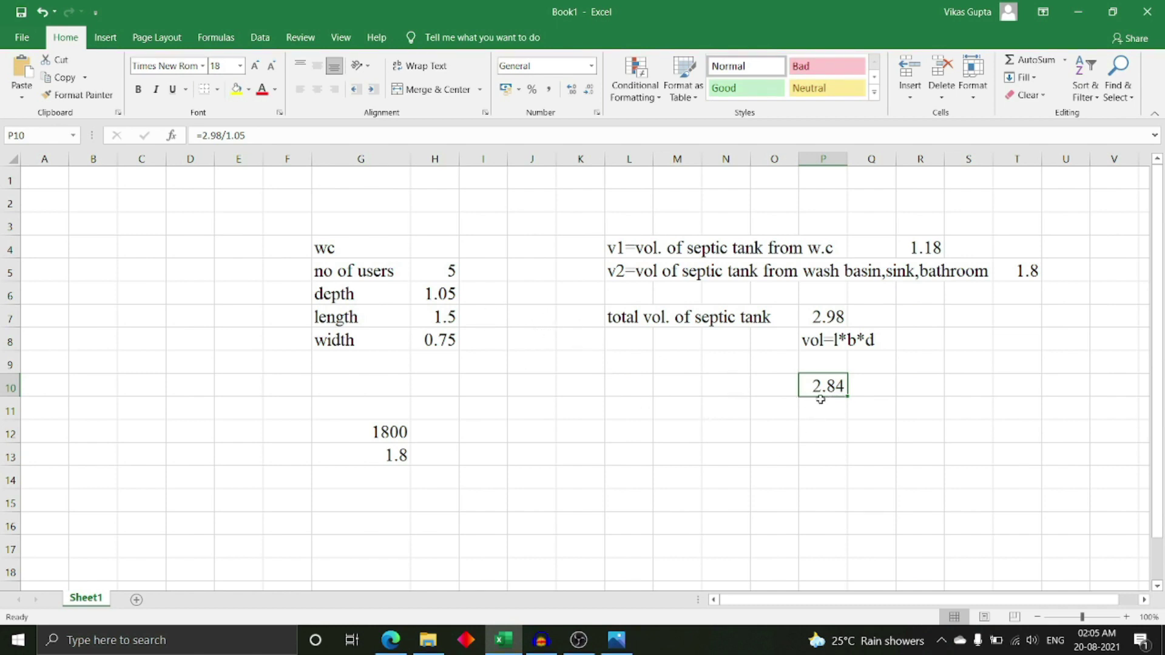
Label the area result 'A=L*B' in O10.
left_click(754, 391)
type("A")
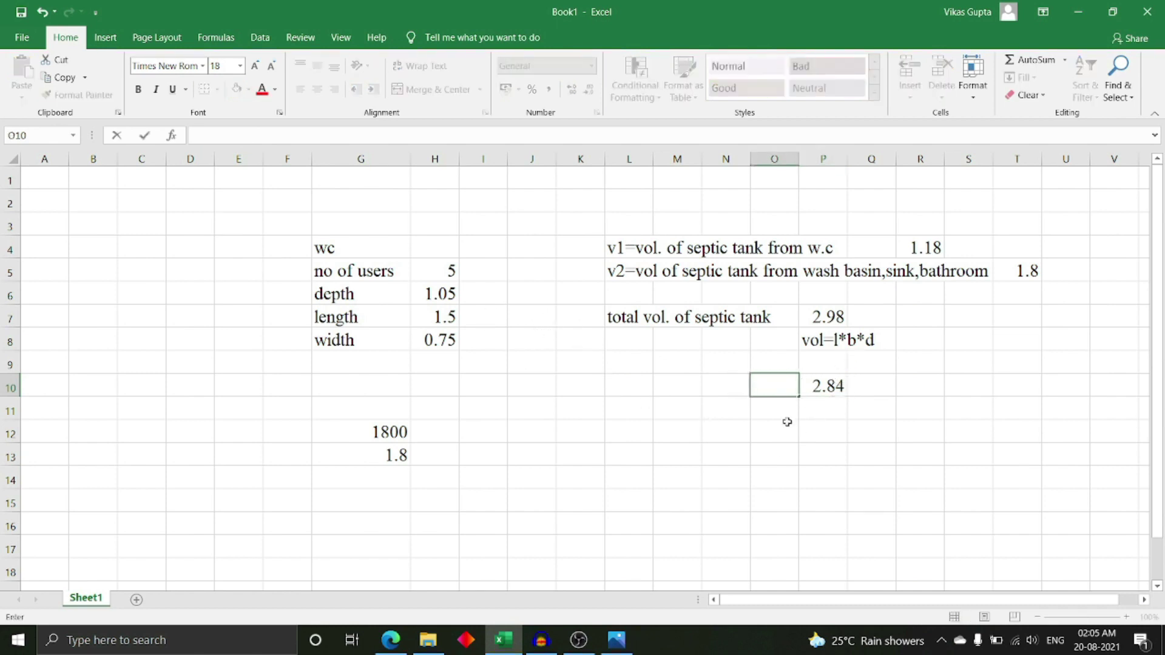
left_click(775, 408)
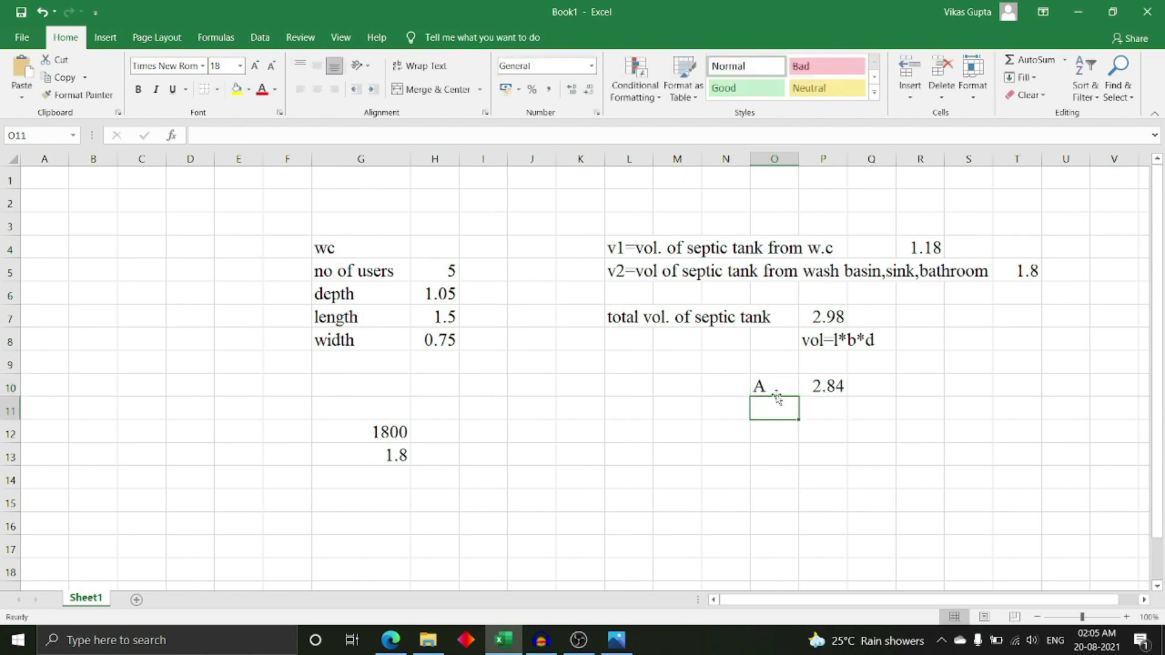
left_click(776, 387)
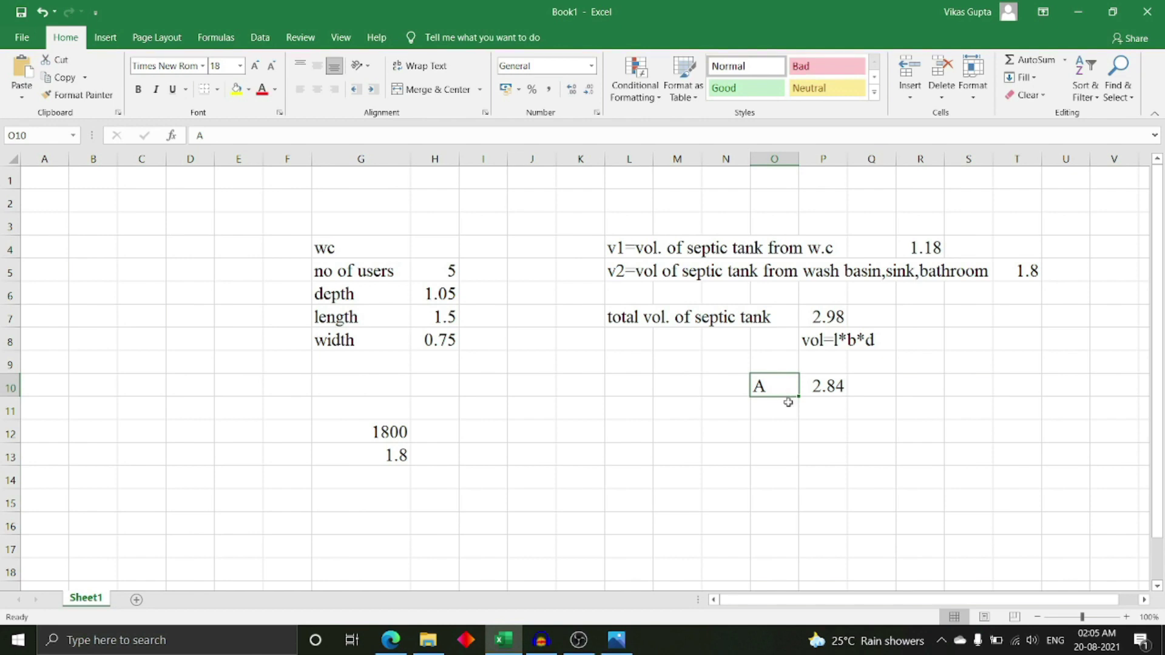
type("A=")
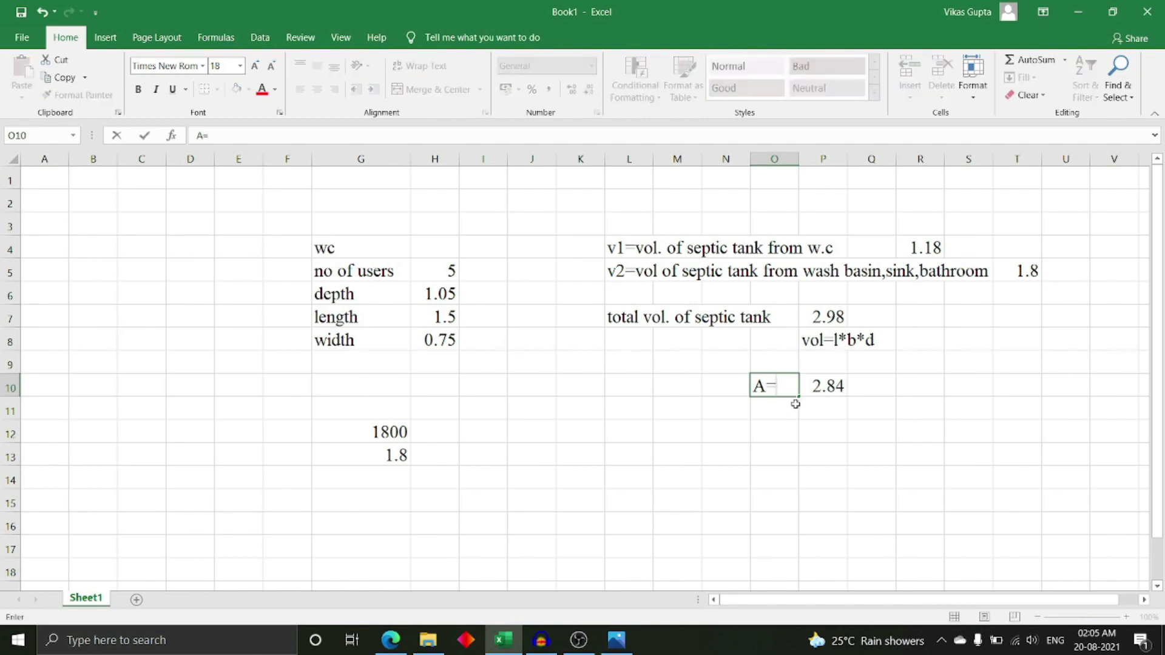
type("L*")
type("B")
key("Tab")
key("Tab")
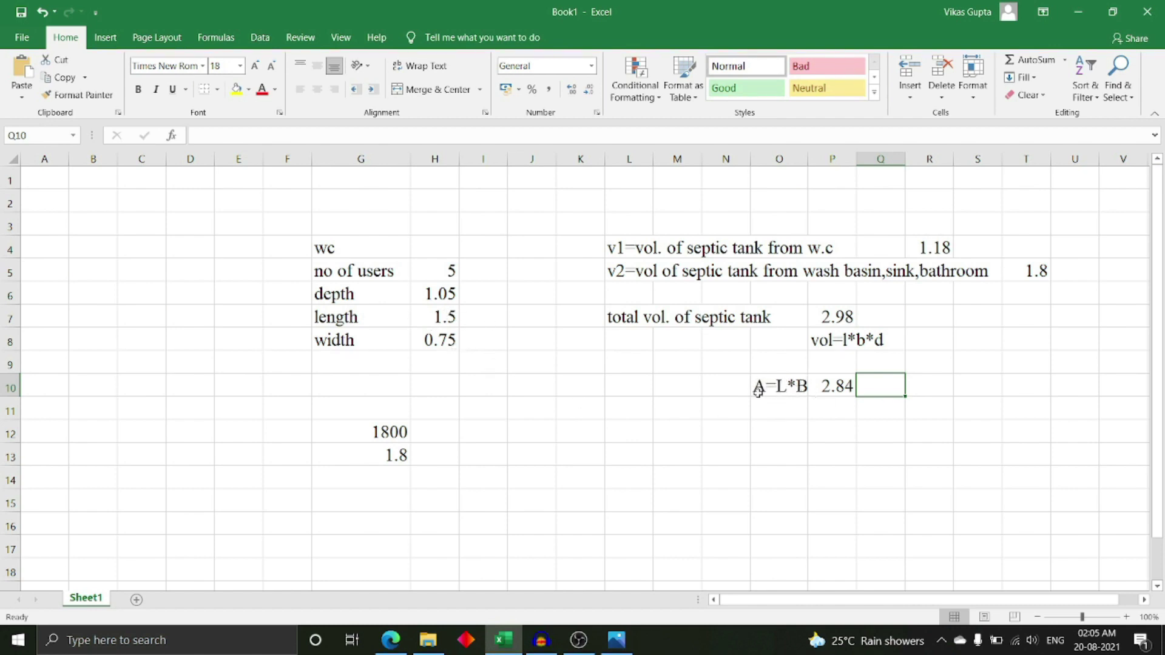
double_click(831, 432)
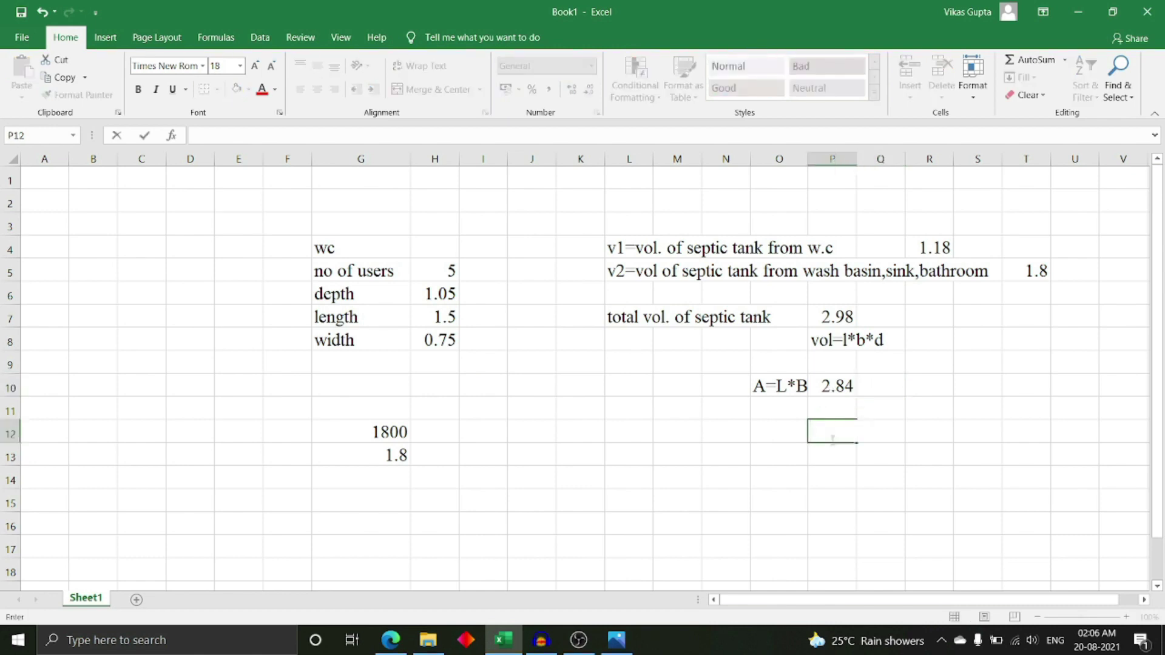
Enter =2.84/1.5 in P12 for a width of 1.89 and label it 'B' in O12.
type("=")
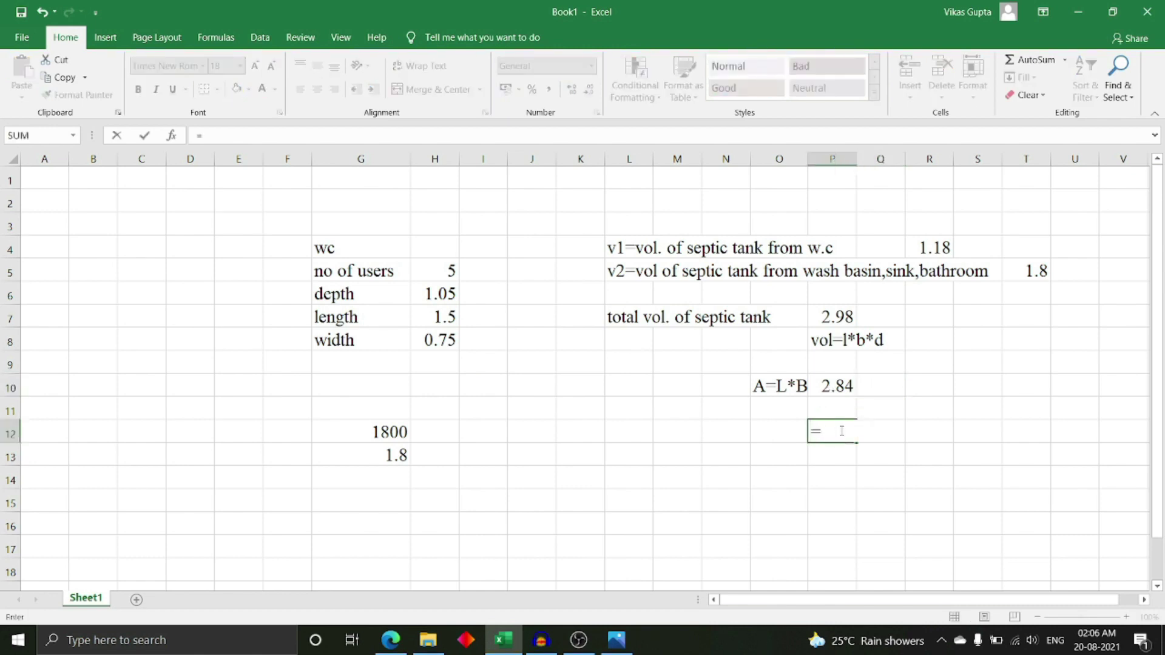
type("2.8")
type("4/")
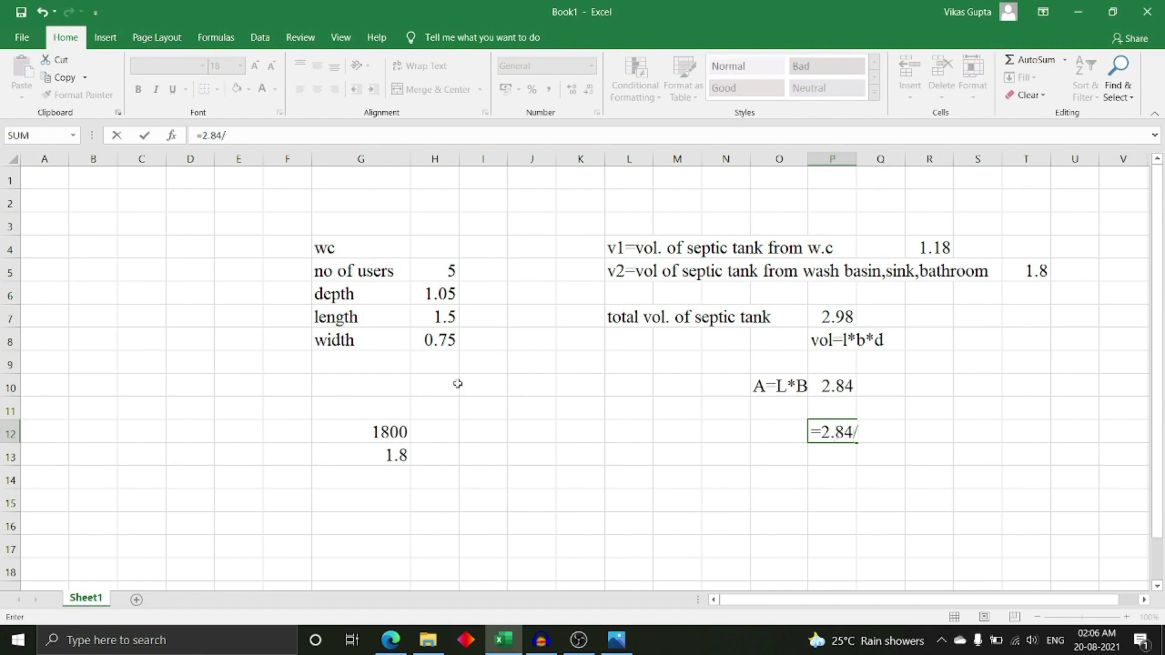
type("1.")
type("5")
key("Return")
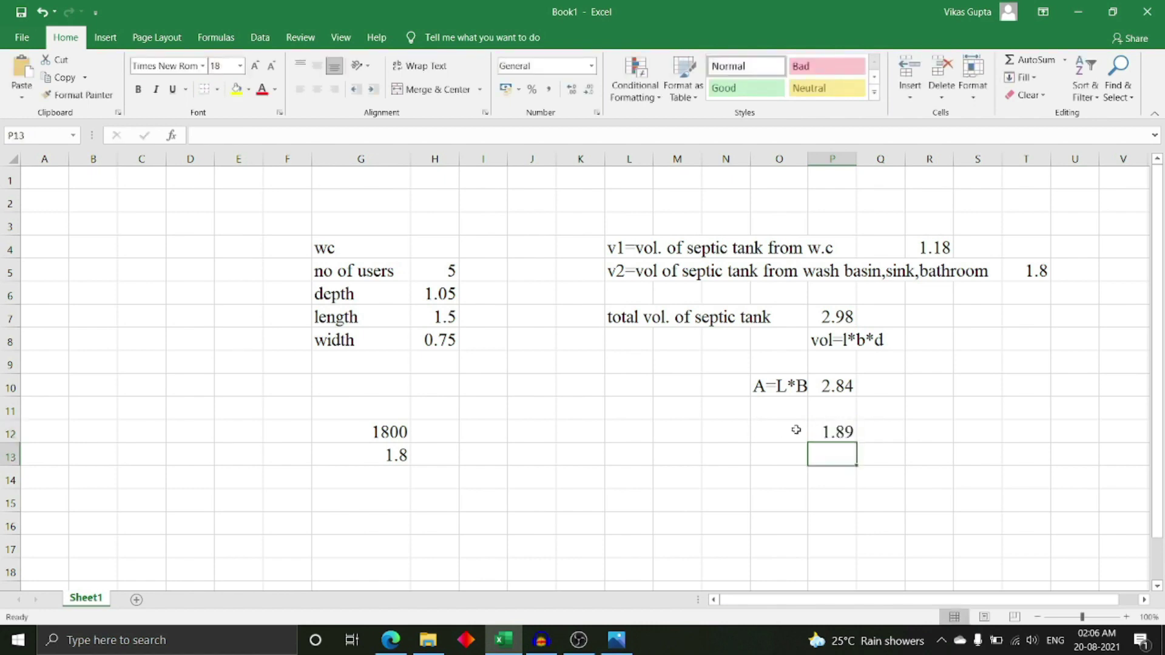
left_click(779, 434)
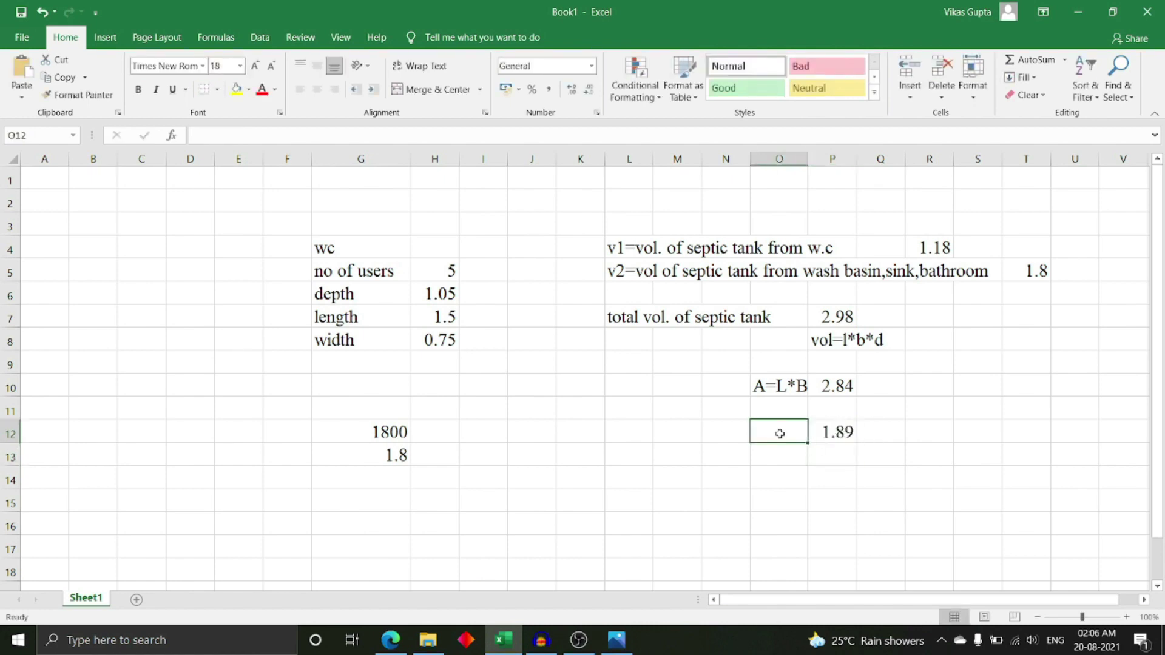
type("B")
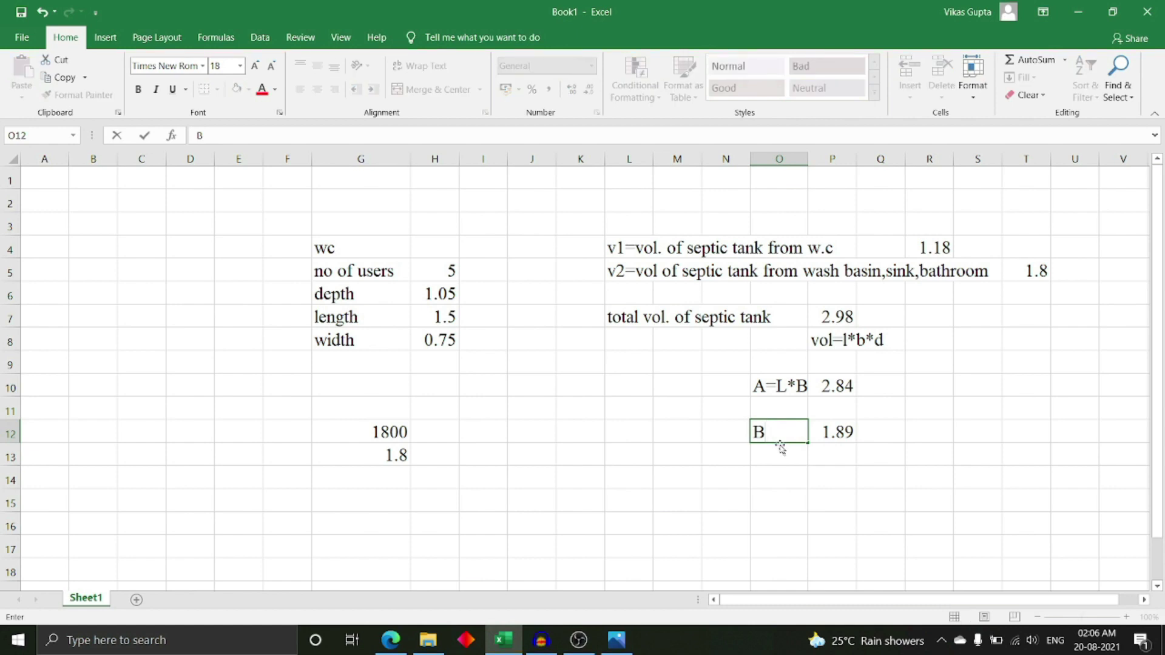
Write 'DIMENSION OF SEPTIC TANK=L*B*D=1.5*1.89*1.05' in row 15, adding the 1.05 depth.
left_click(574, 502)
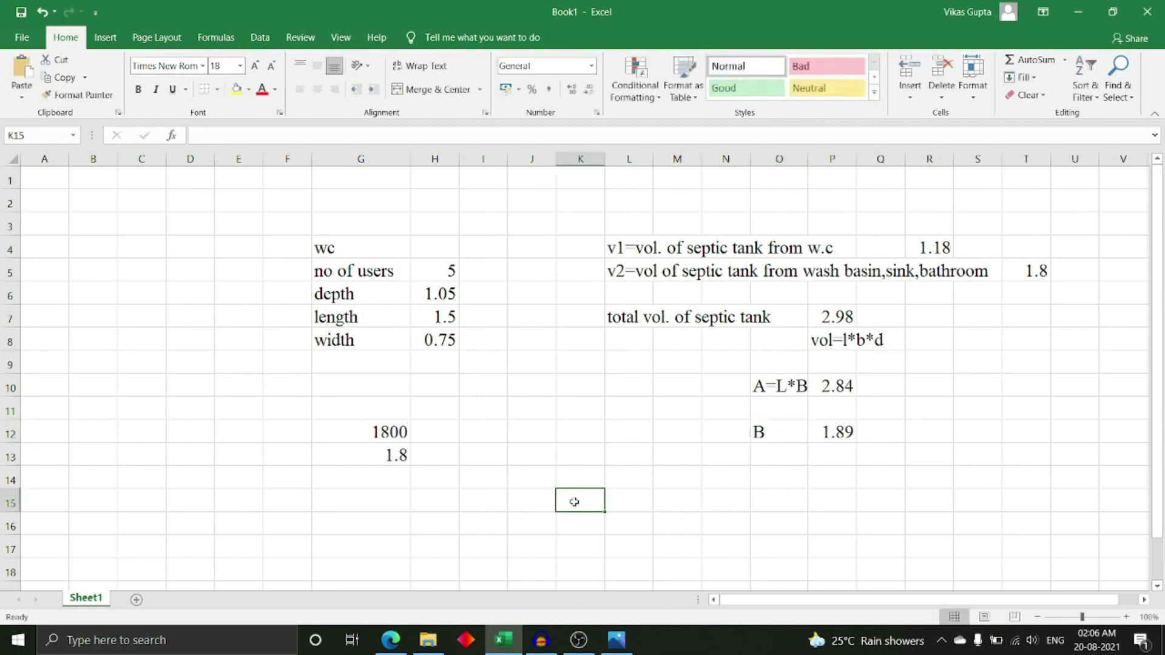
type("DIMENSION OF SEPTIC TANK=L*B*D")
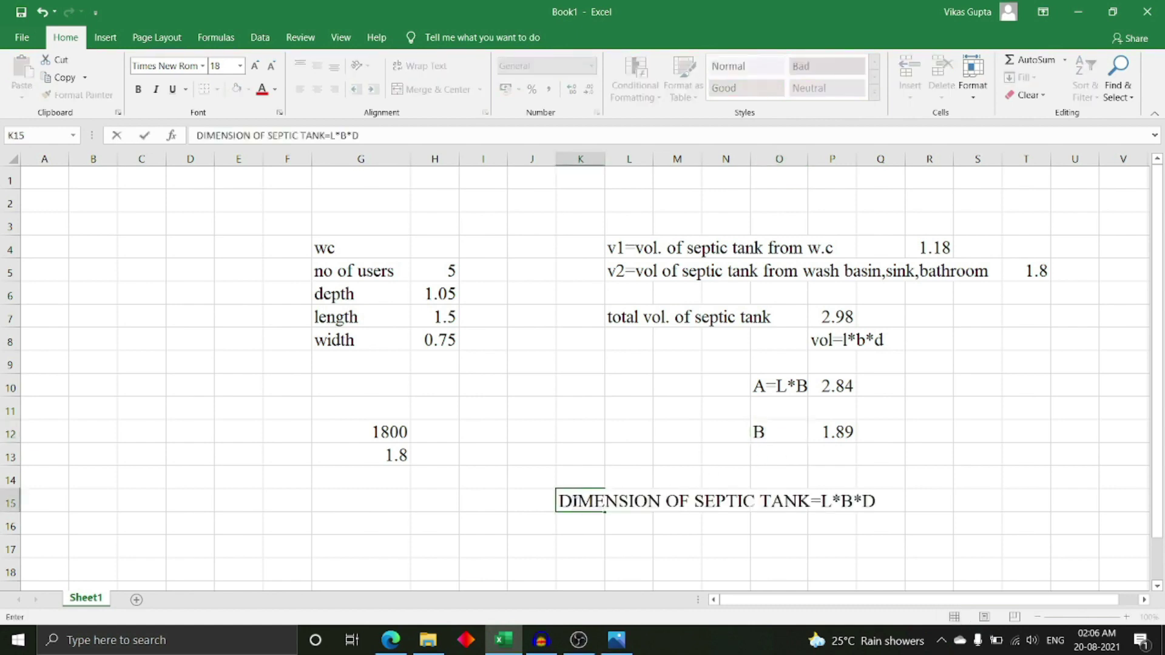
type("=")
type("1.")
type("5")
type("*")
type("1.89")
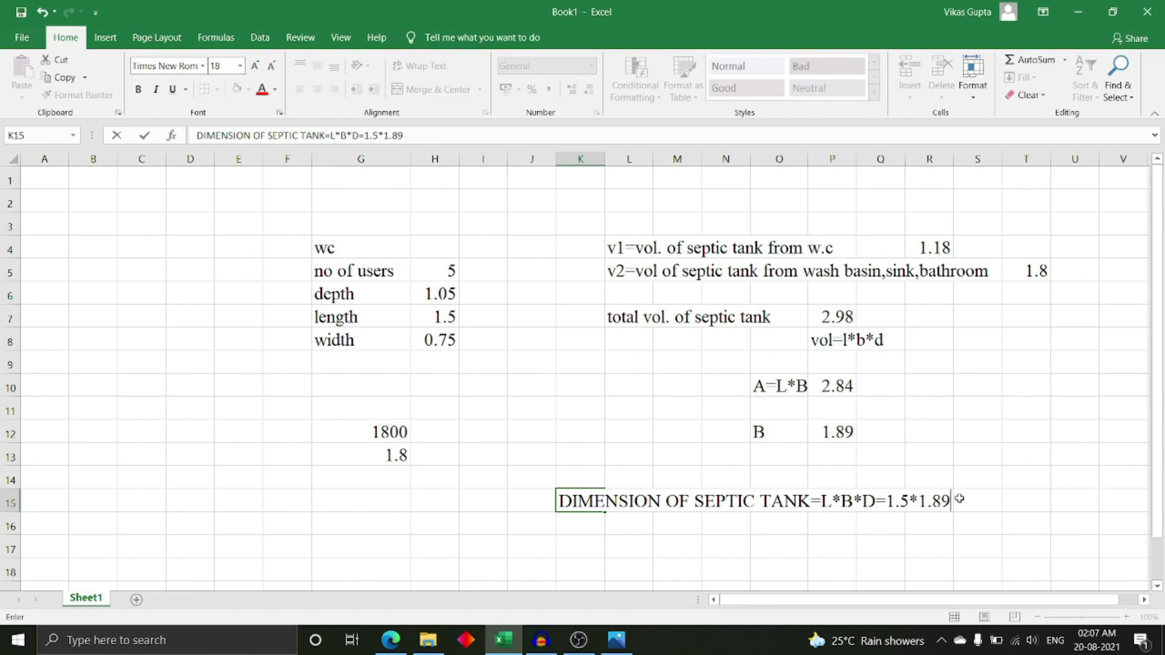
type("*")
type("1.0")
type("5")
Enter =2.84/2 in P12 so the width B shows 1.42.
left_click(839, 432)
type("=")
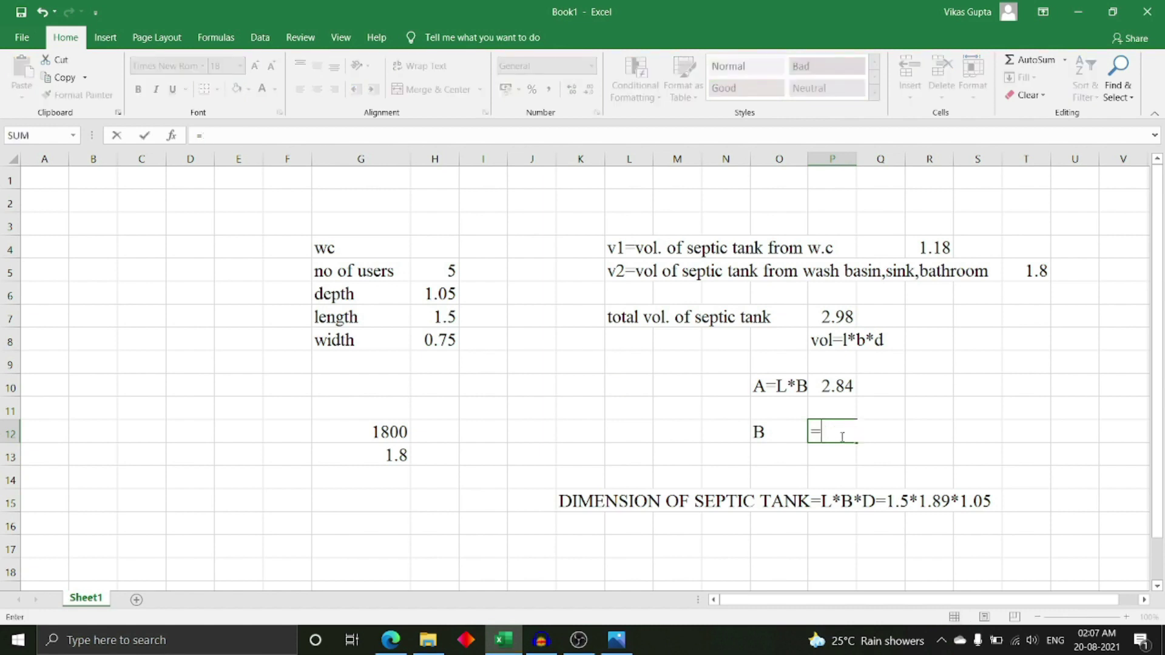
type("2.")
type("84/")
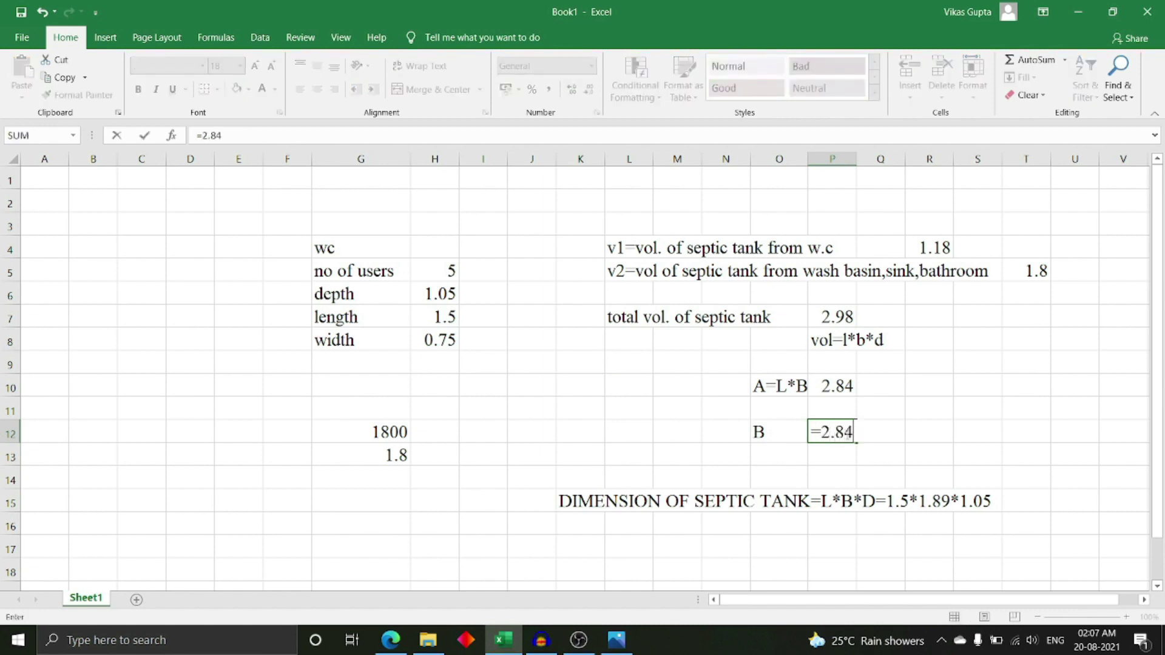
type("2")
key("Return")
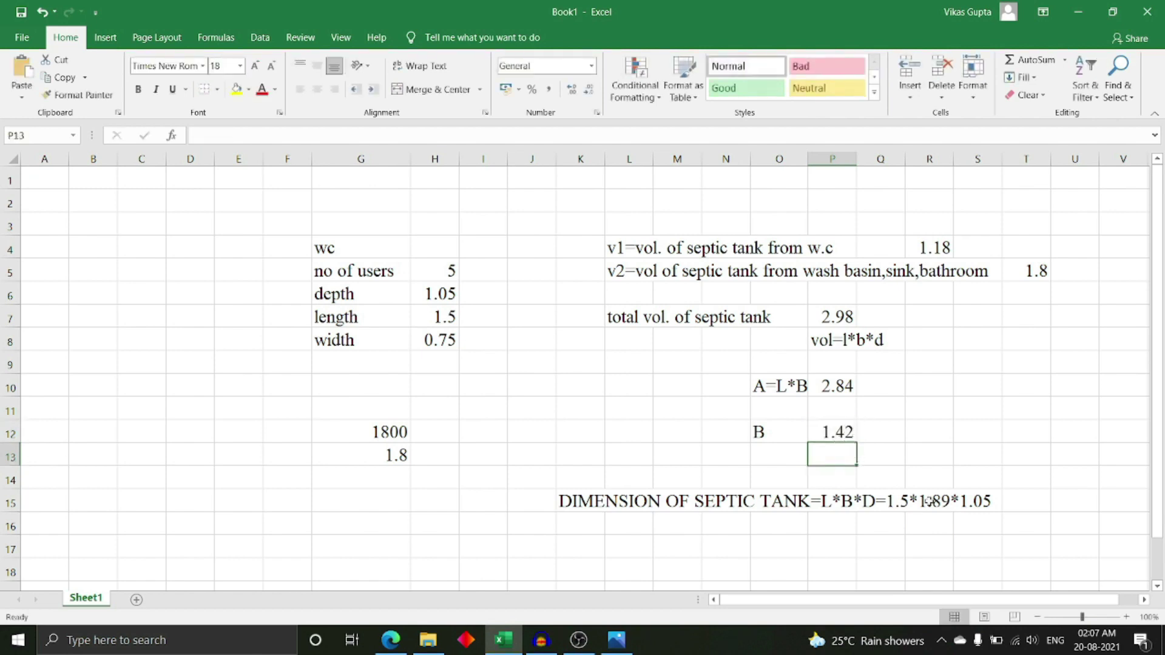
Change the dimension line's values from 1.5*1.89 to 2*1.42.
double_click(906, 502)
key("BackSpace")
key("BackSpace")
key("BackSpace")
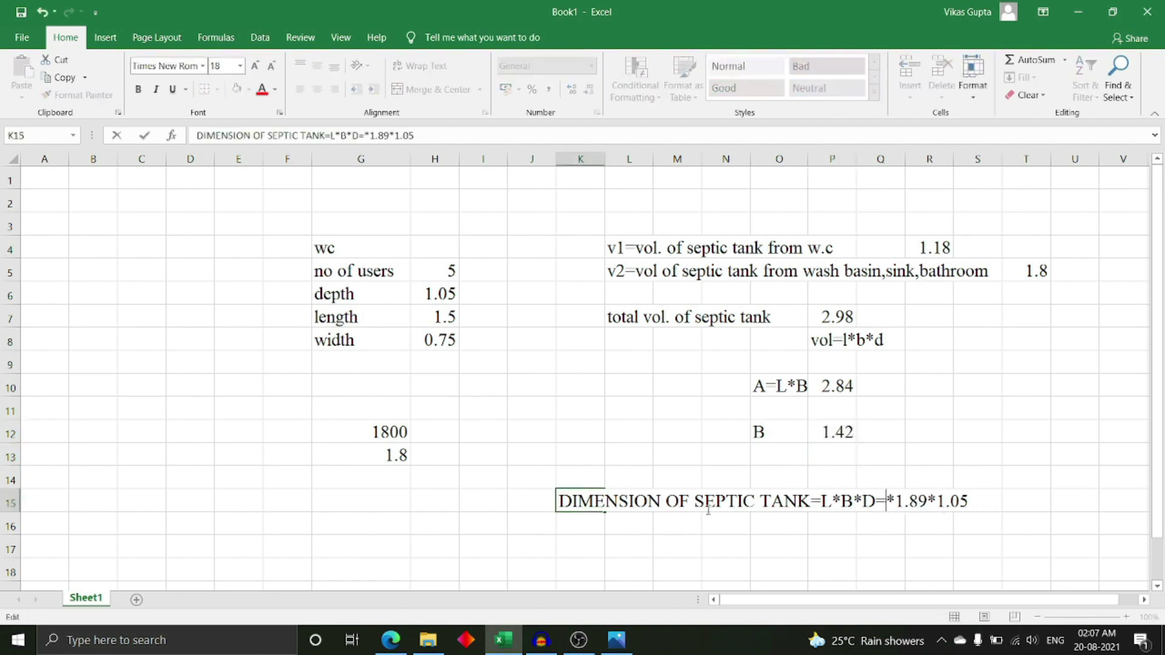
type("2")
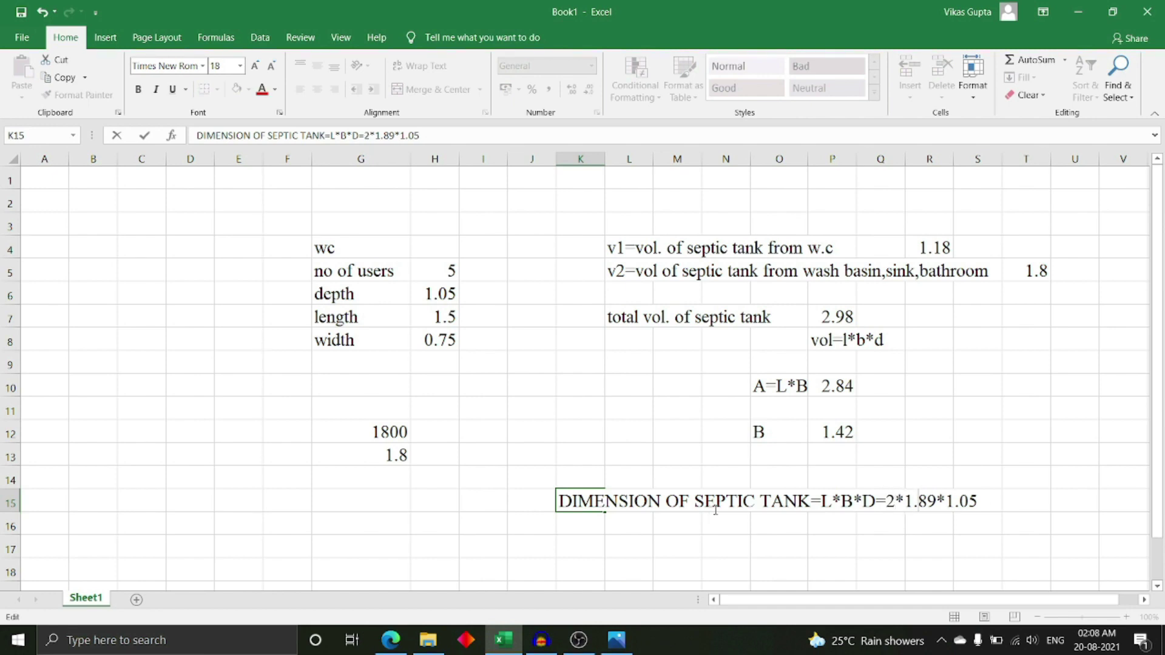
key("BackSpace")
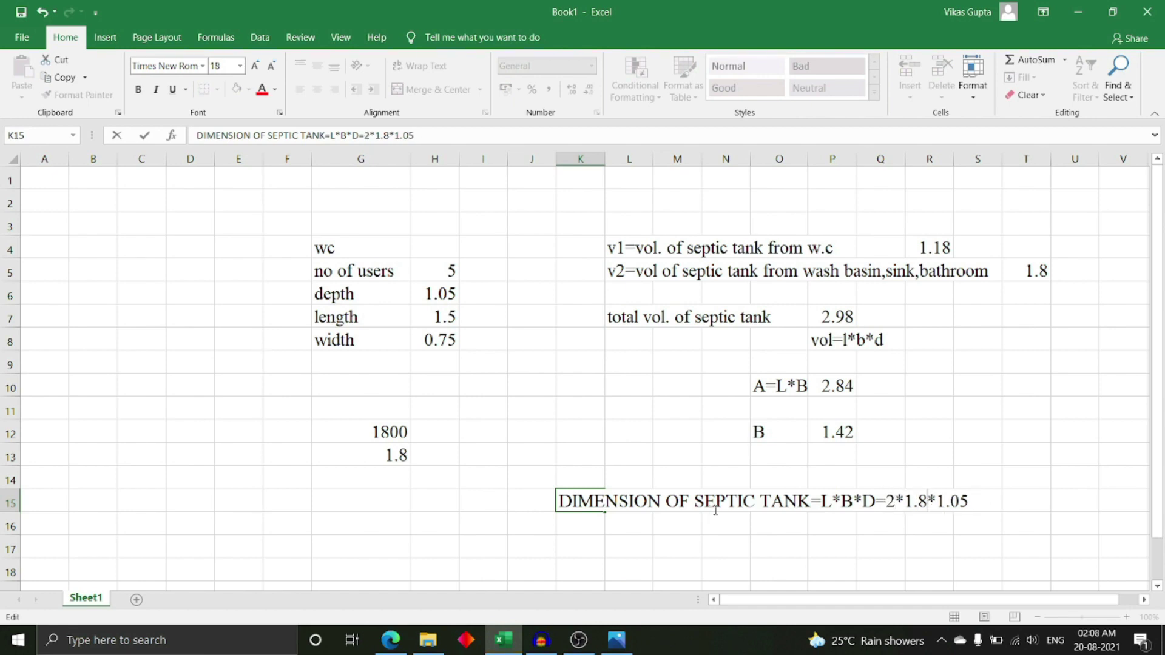
key("BackSpace")
key("BackSpace")
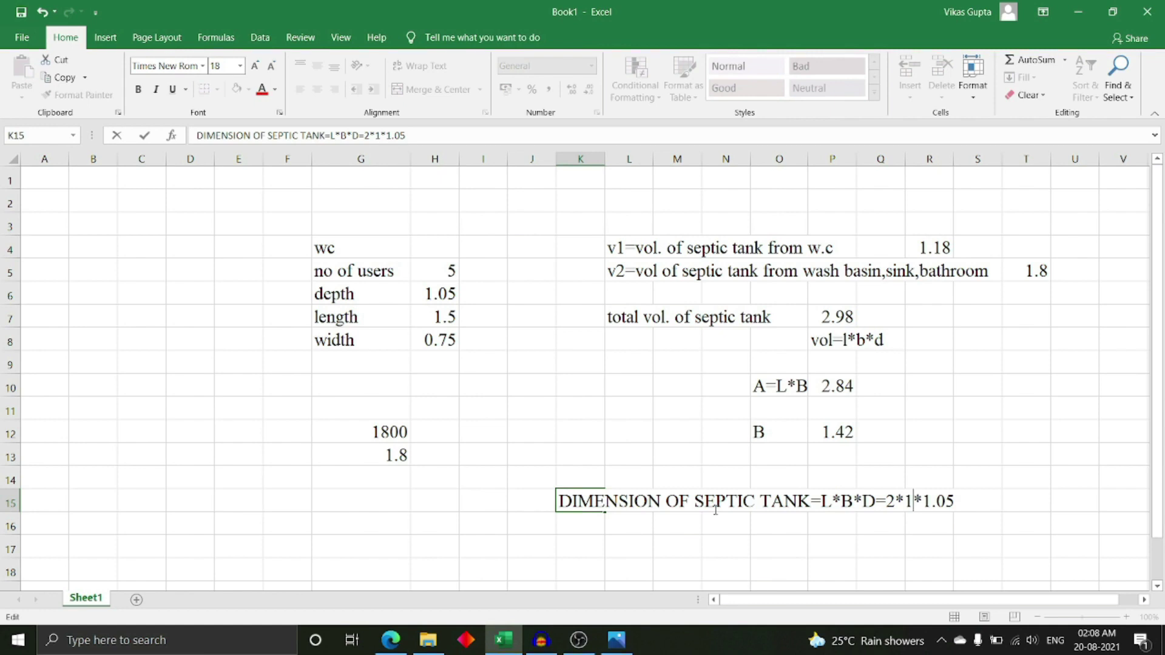
type(".42")
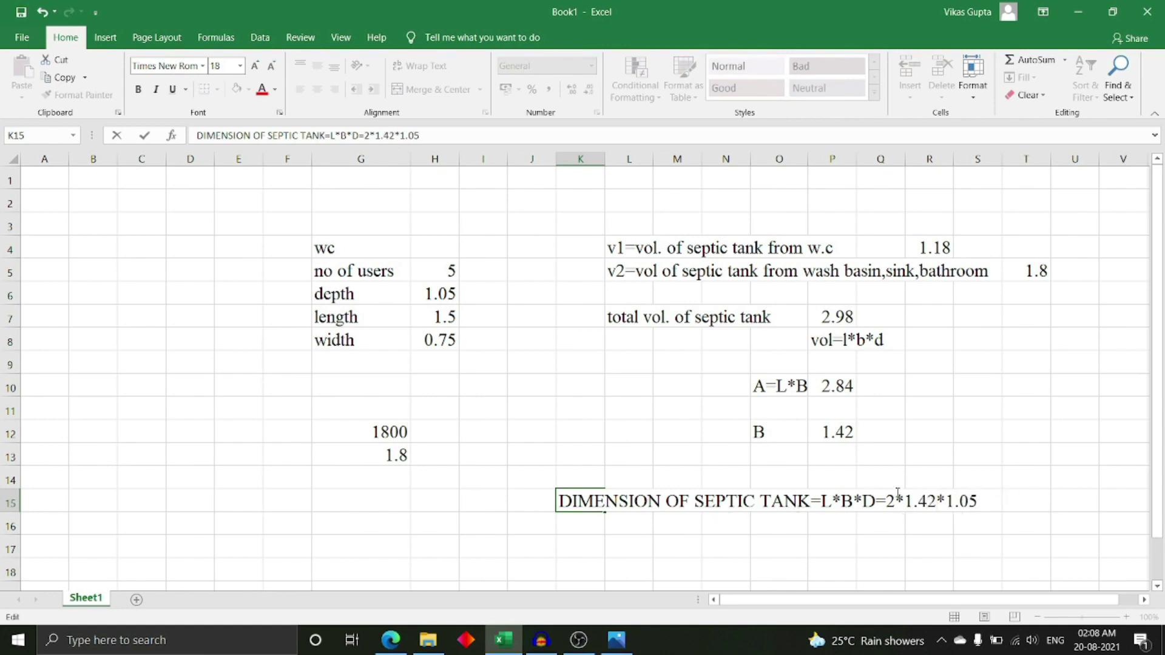
Insert RECTANGULAR before SEPTIC in the dimension line and commit it.
scroll(598, 431, "down", 1)
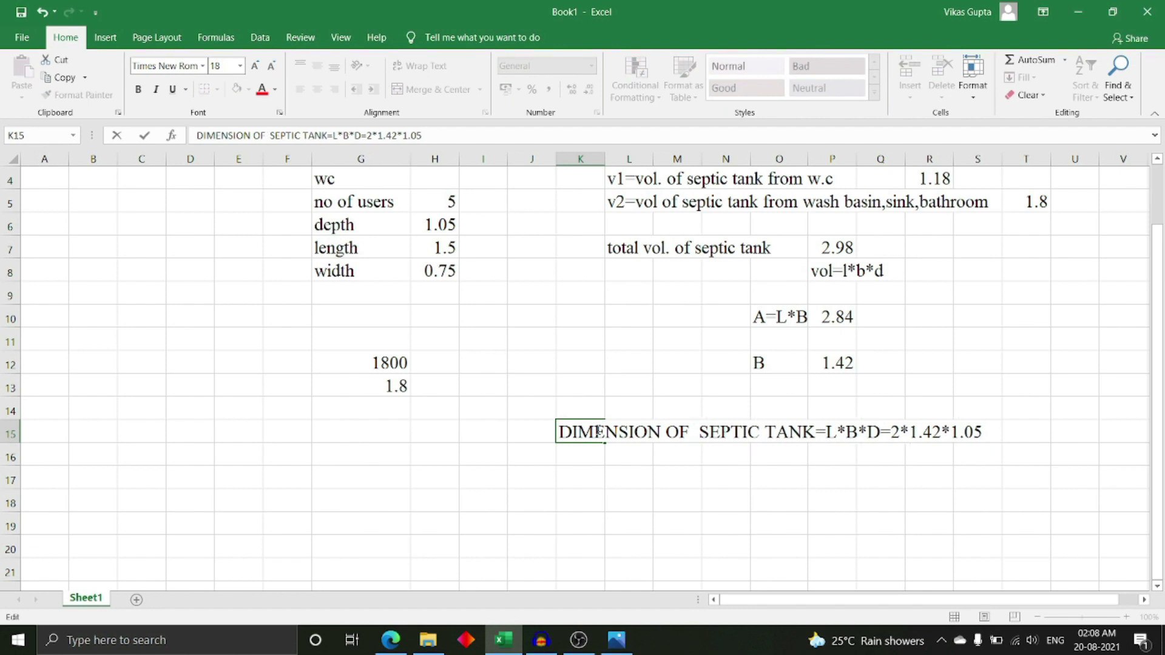
type("RECTANGULAR")
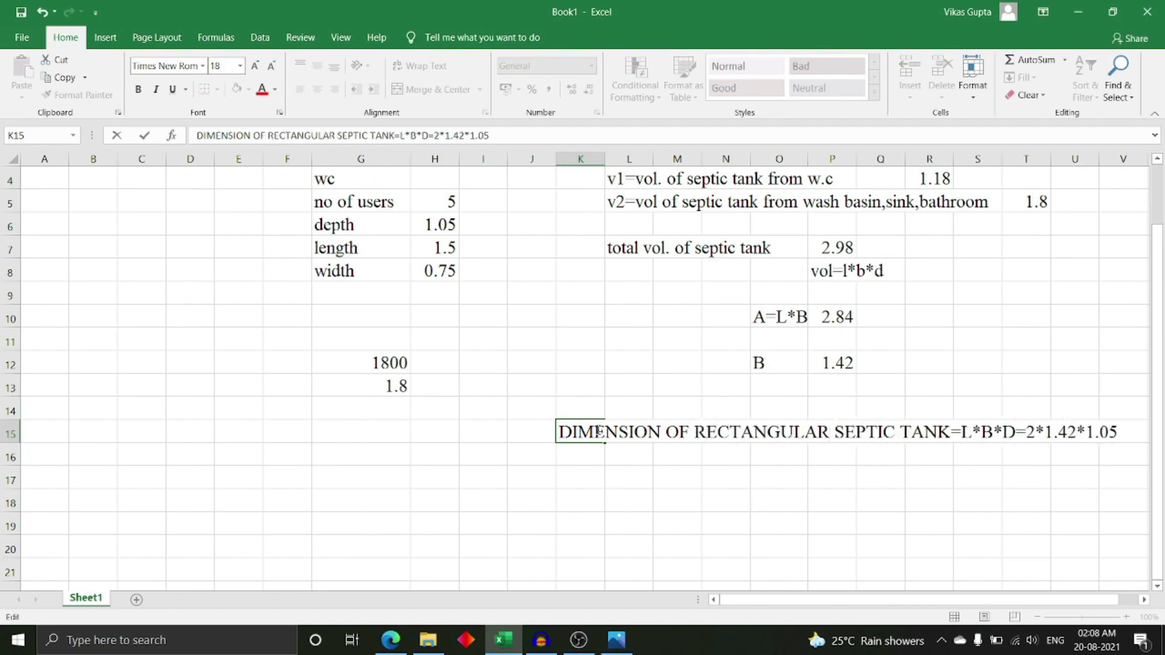
scroll(632, 438, "down", 2)
scroll(783, 437, "up", 3)
scroll(783, 437, "right", 1)
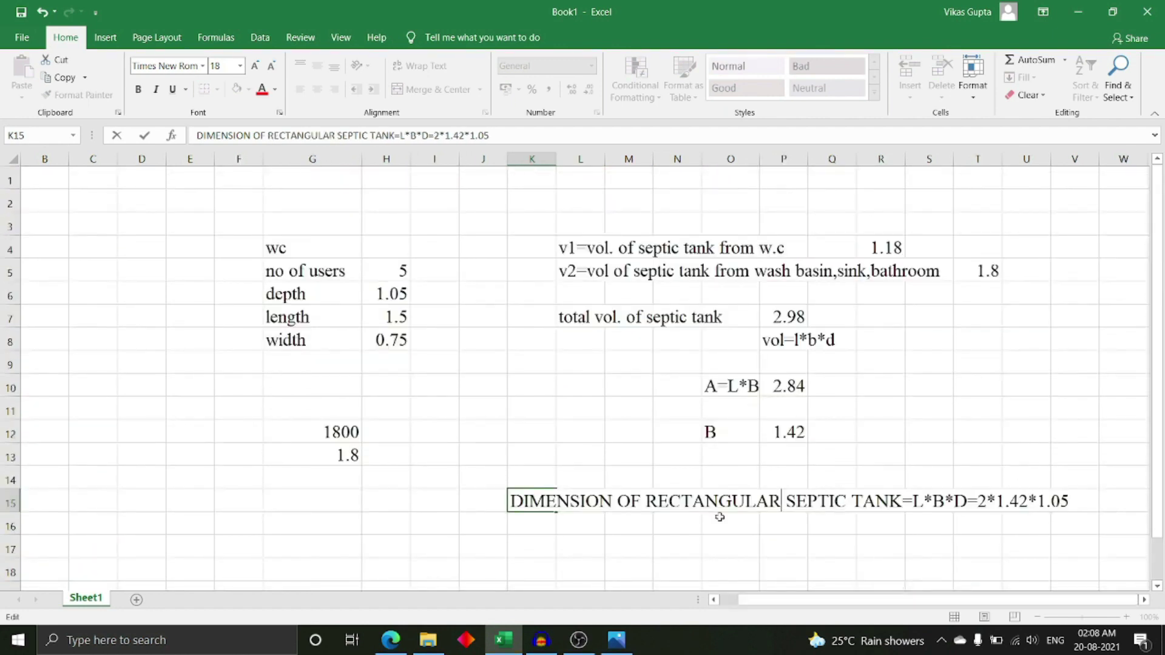
left_click(532, 526)
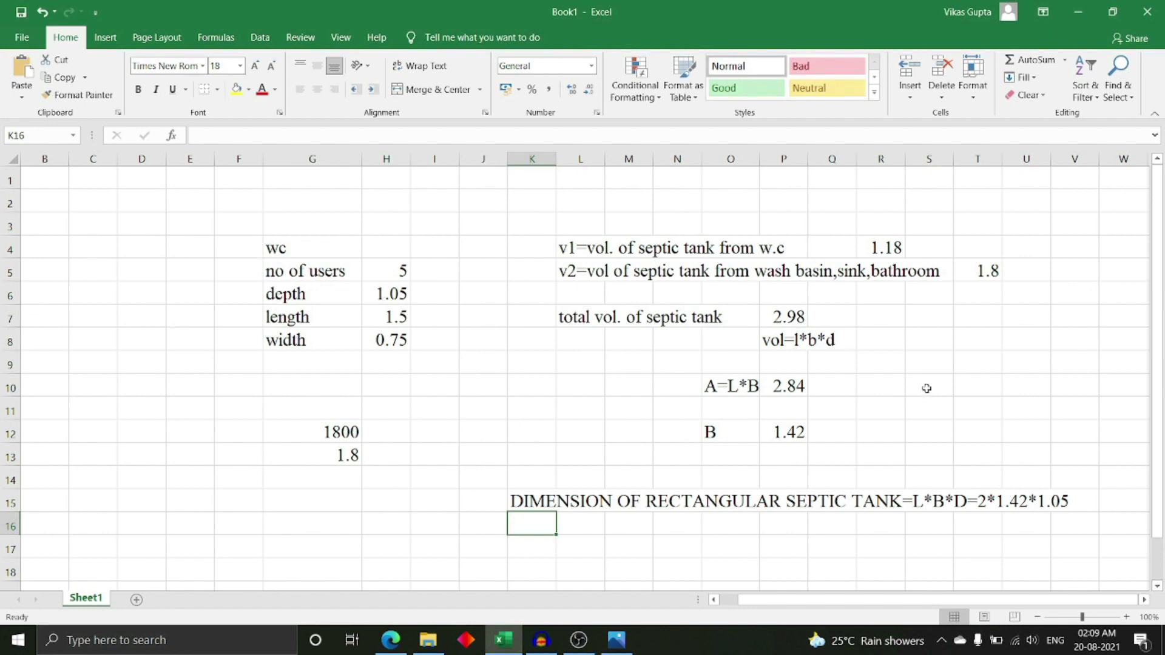
Enter =2.84/(3.14/4) in S10, giving 3.62.
left_click(927, 389)
type("=")
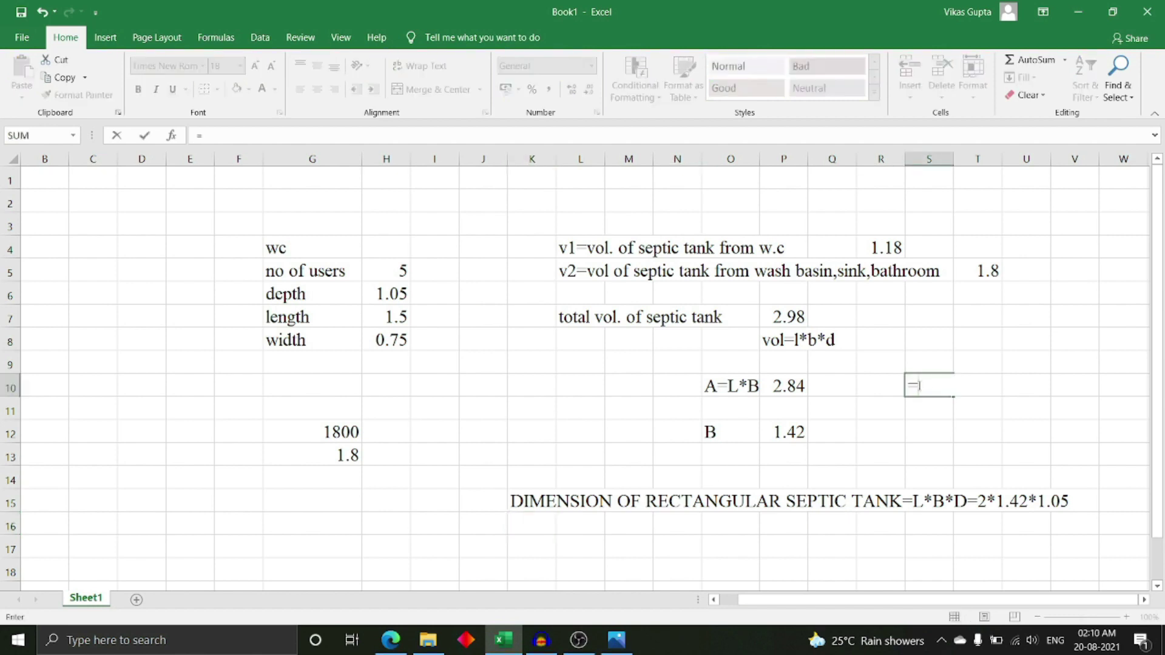
type("2.8")
type("4")
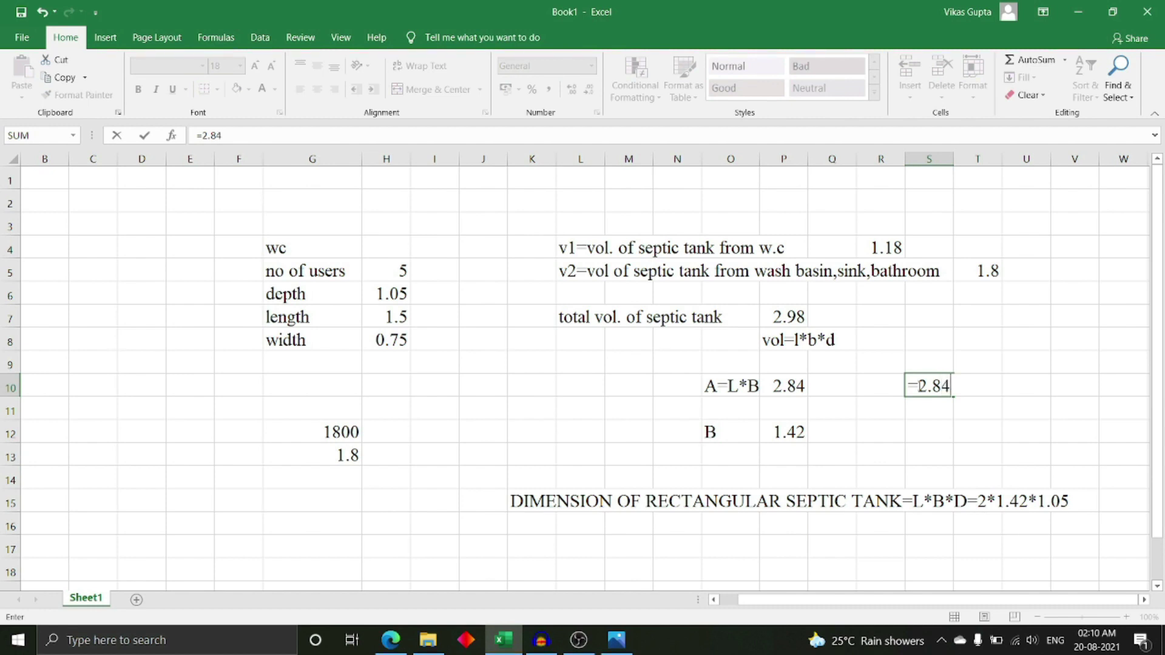
type("/(")
type("3.14")
type("/4")
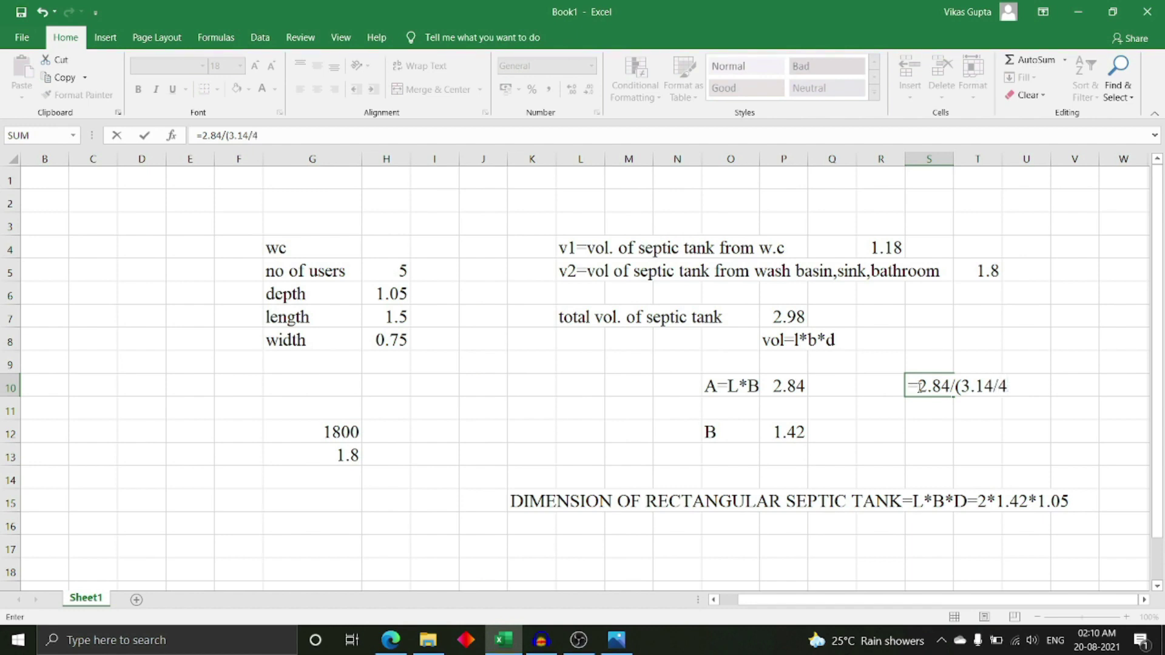
type(")")
key("Return")
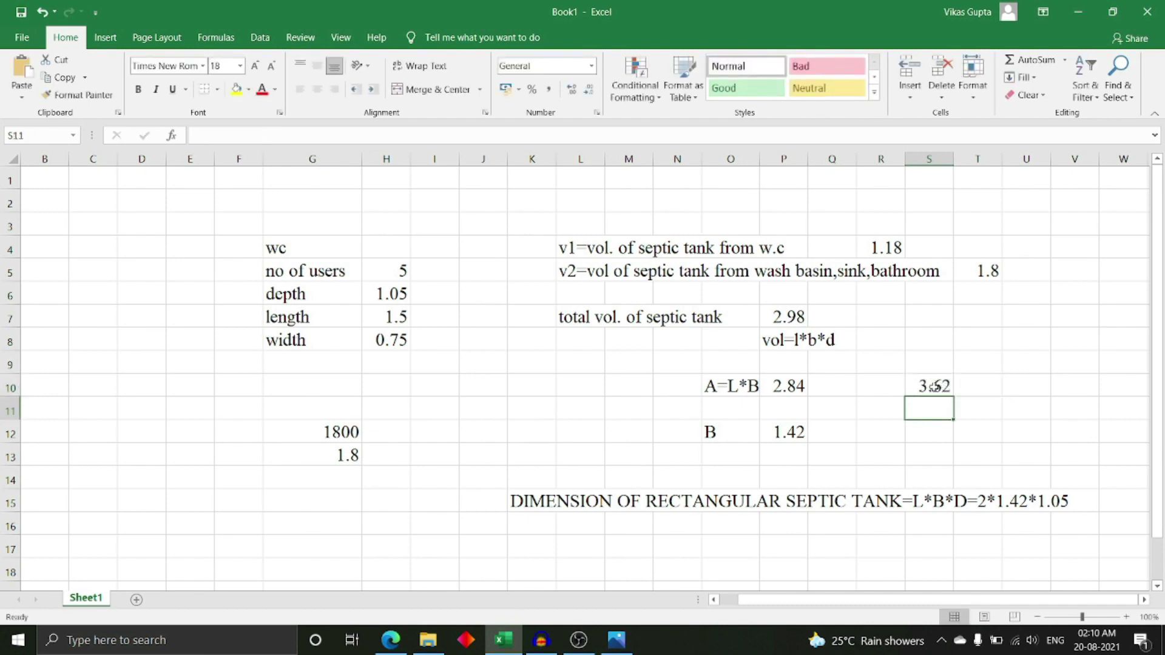
left_click(933, 386)
Enter the diameter 1.9 in T10.
left_click(971, 390)
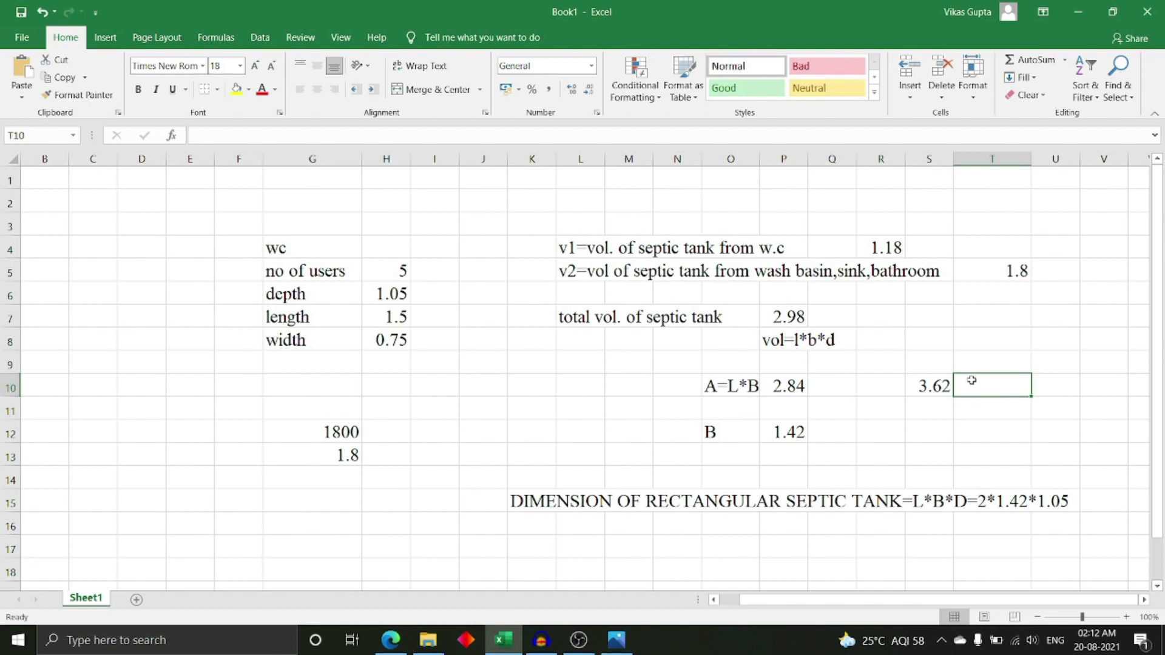
type("1.9")
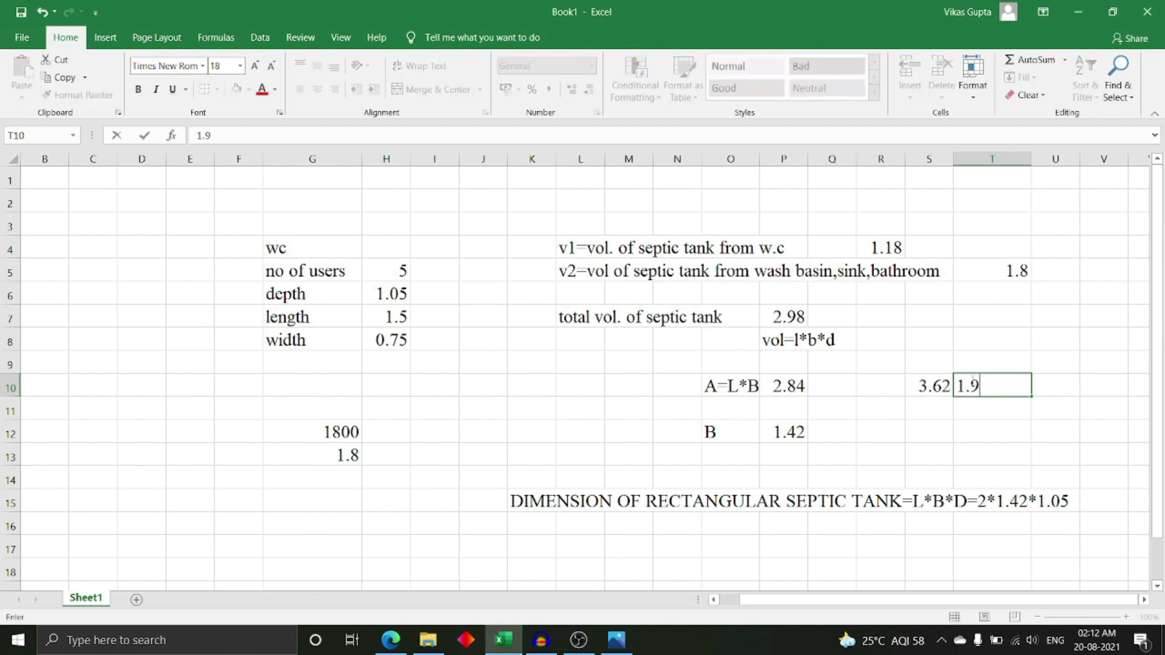
key("Return")
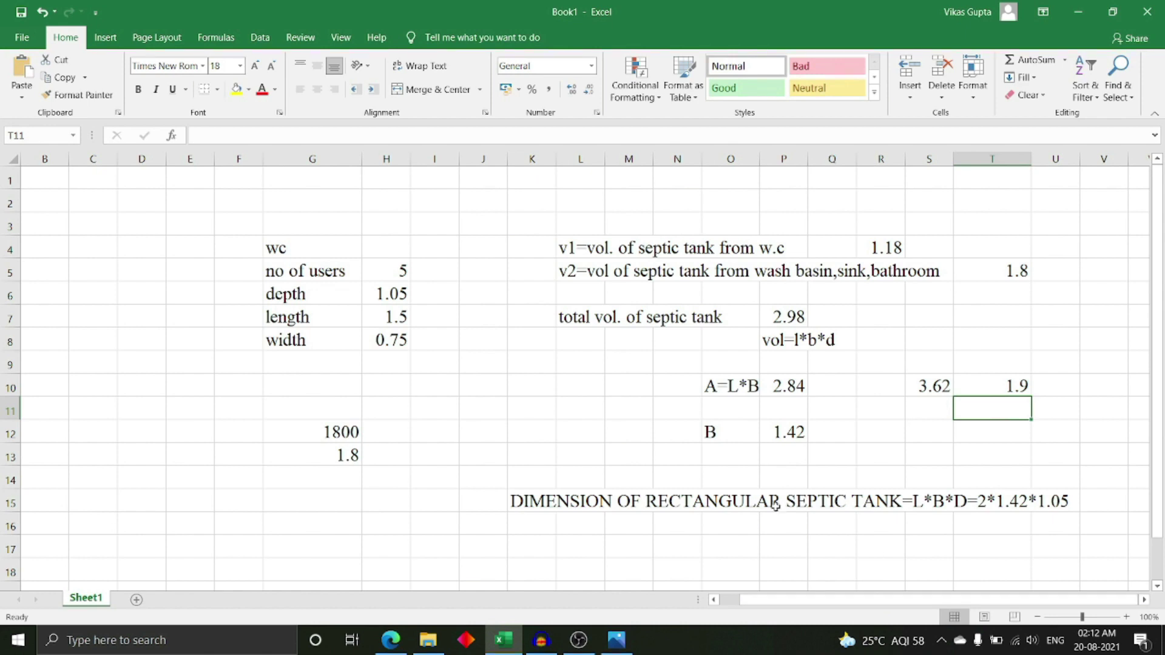
Write the circular tank line 'DIMENSION OF CIRCULAR SEPTIC TANK=D=1.9m D=1.05' below the rectangular one.
left_click(545, 500)
key("BackSpace")
type("DIMENSION OF CIRCULAR SEPTIC TANK=2*1.42")
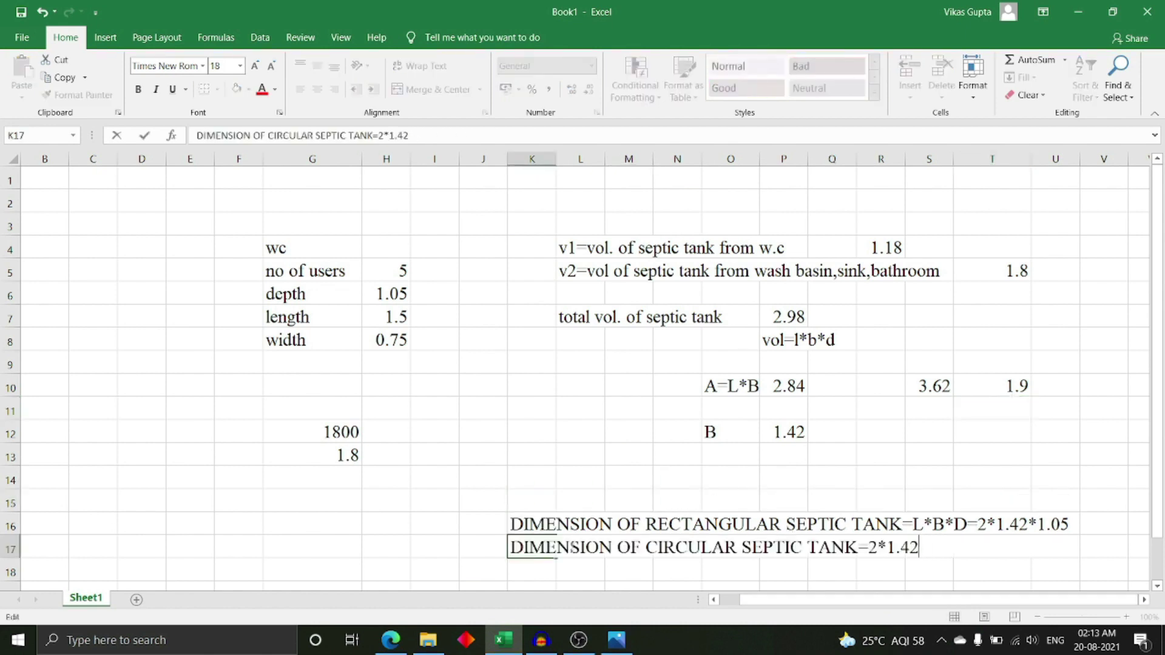
key("BackSpace")
key("BackSpace")
key("BackSpace")
key("BackSpace")
key("BackSpace")
key("BackSpace")
type("D")
type("=")
type("1.9")
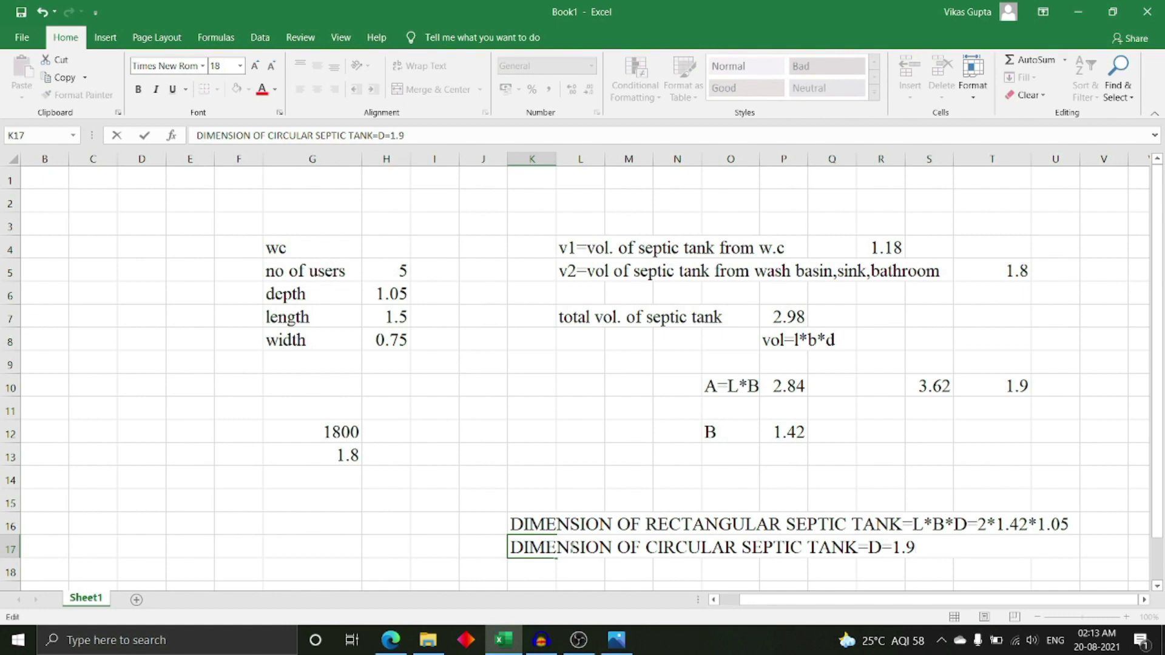
type("m")
type(" D=")
type("1.05")
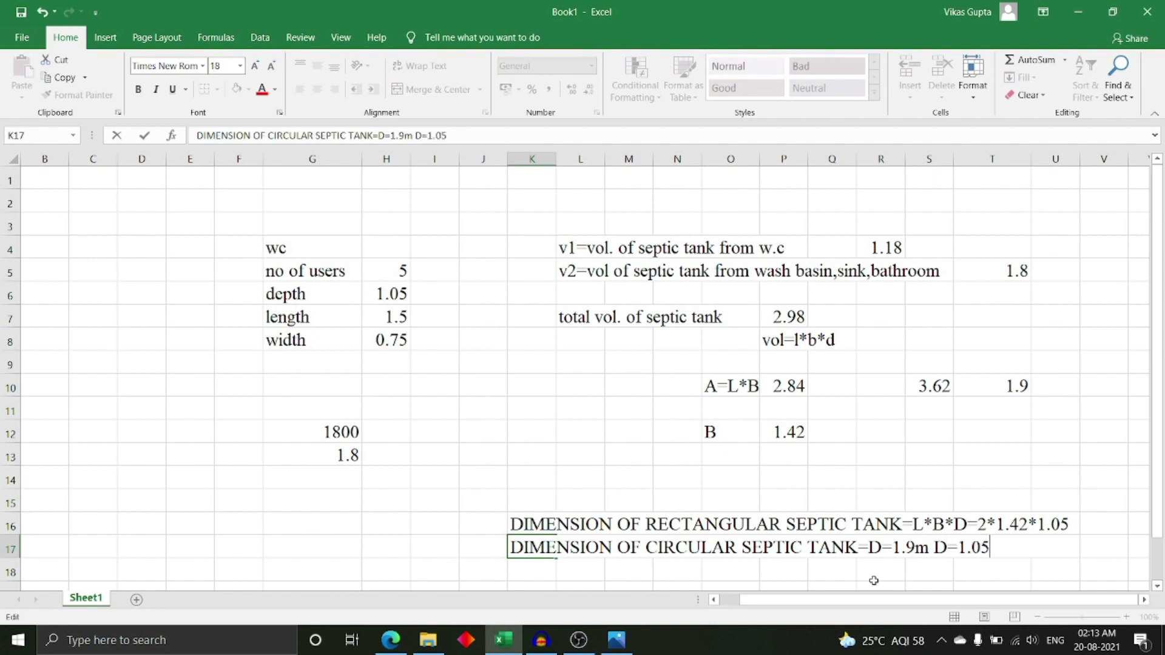